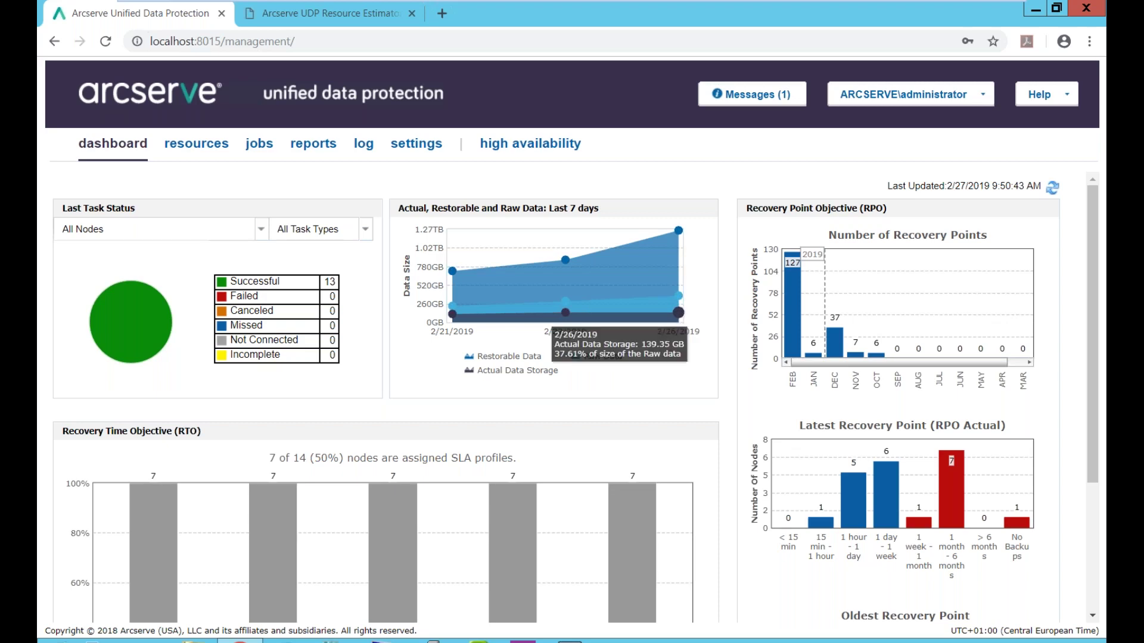
- Start a new data store on the rps recovery point server and name it Datastore1
left_click(195, 144)
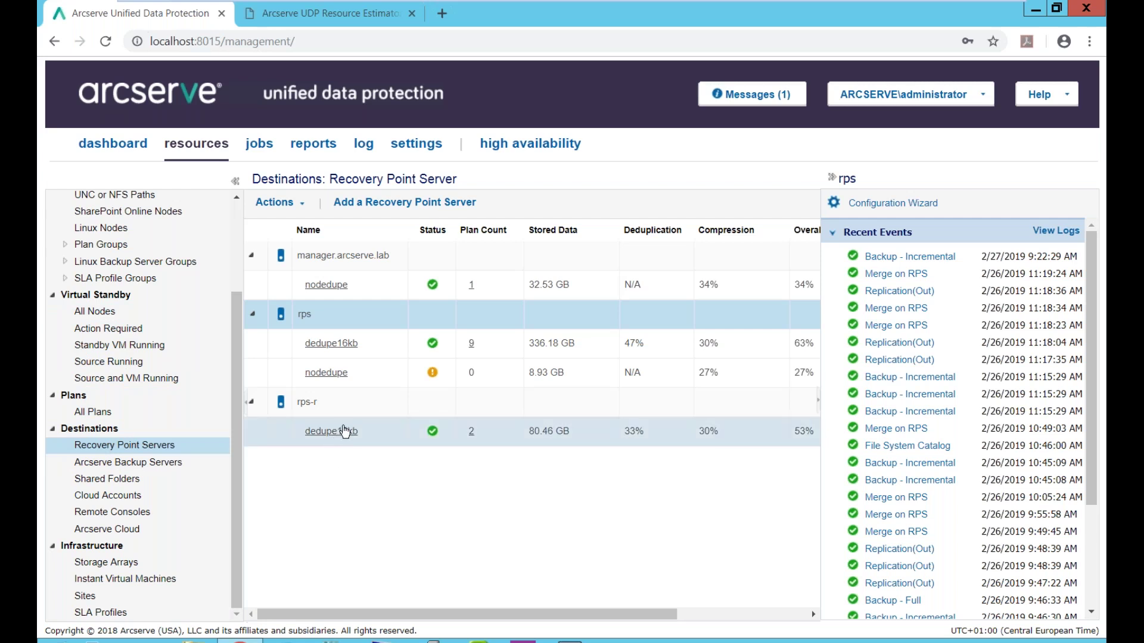
right_click(309, 319)
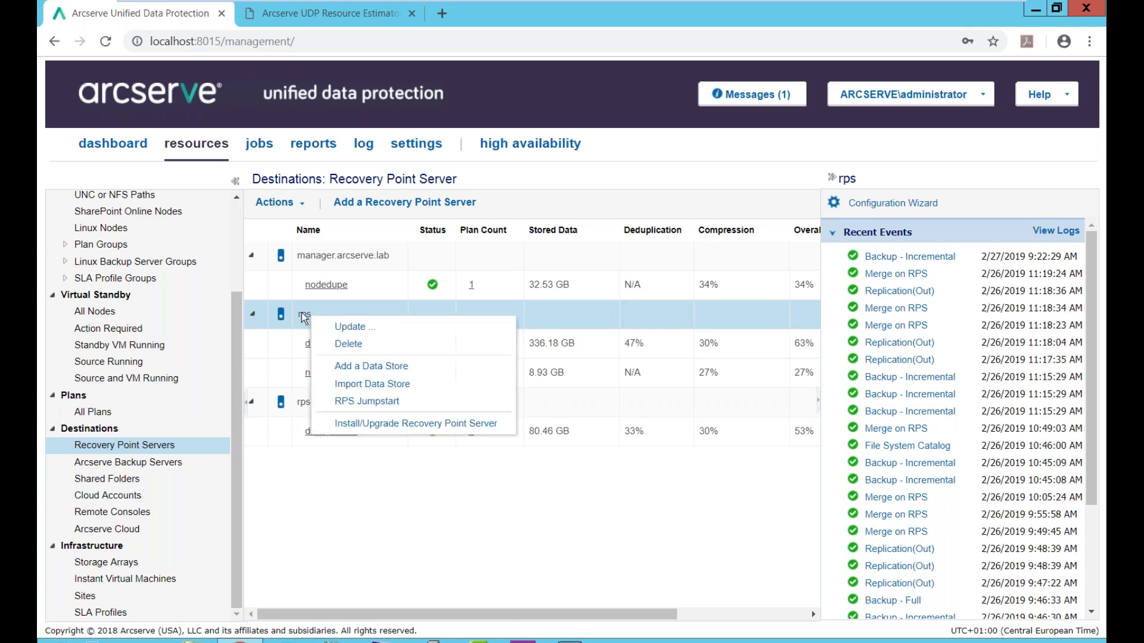
left_click(365, 367)
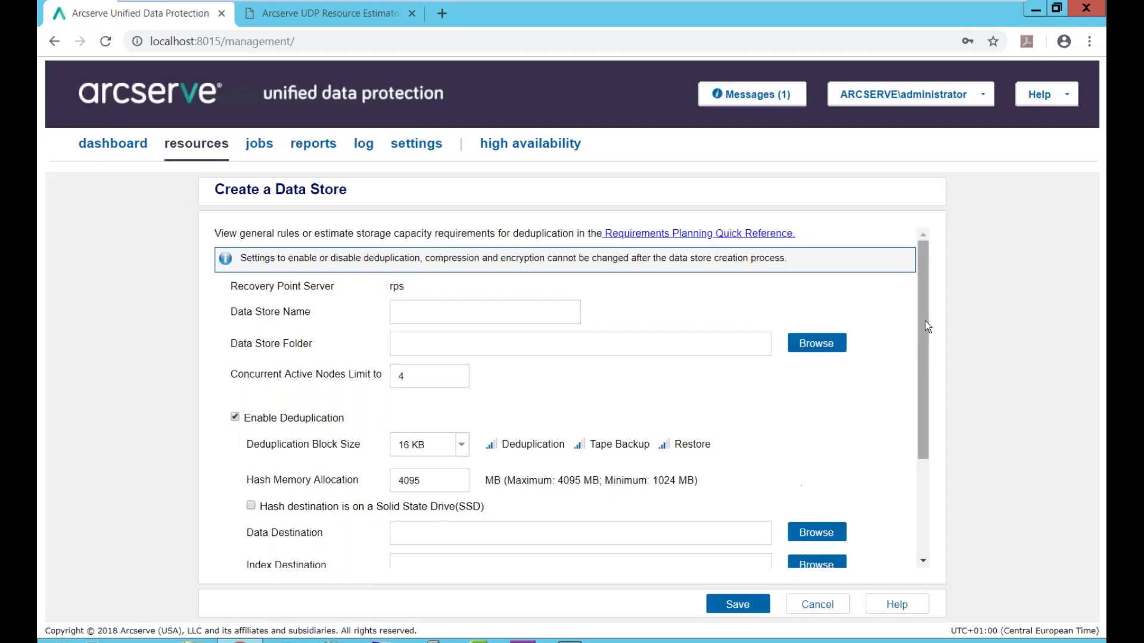
left_click(452, 309)
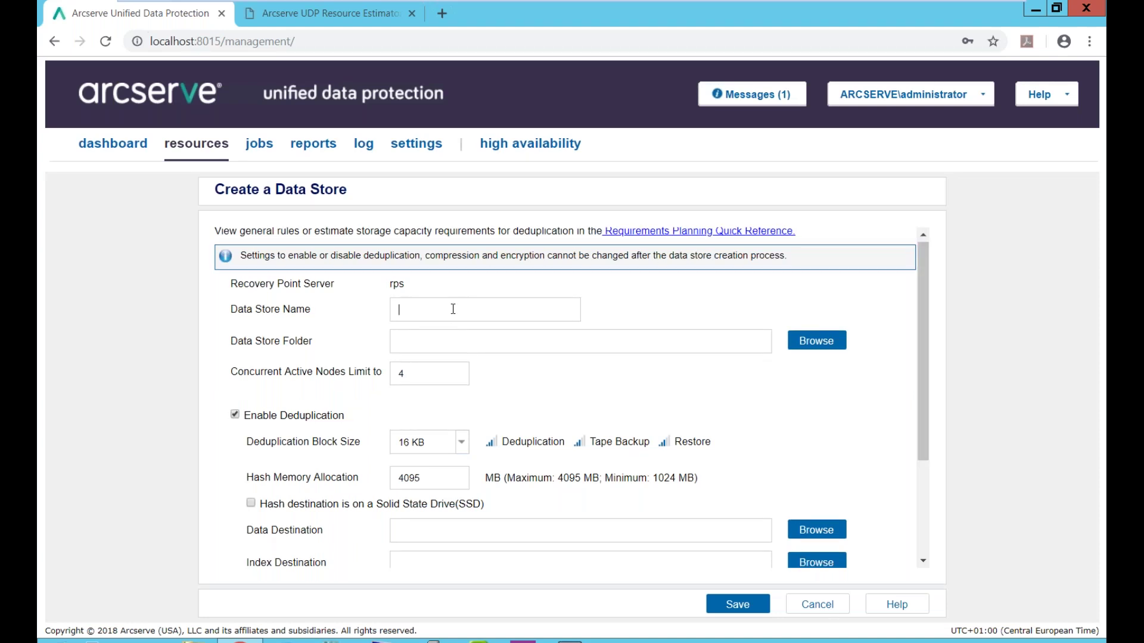
type("Datastore1")
left_click(480, 338)
left_click(532, 365)
- Try the 4 KB and 64 KB deduplication block sizes and return the block size to 16 KB
left_click_drag(923, 349, 882, 392)
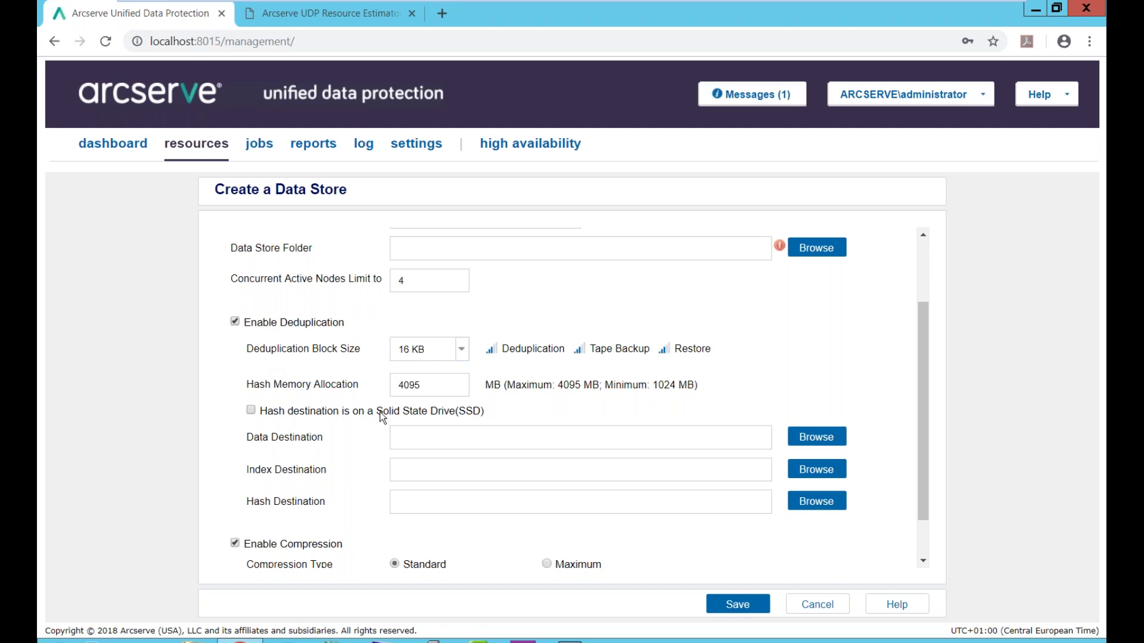
left_click(461, 349)
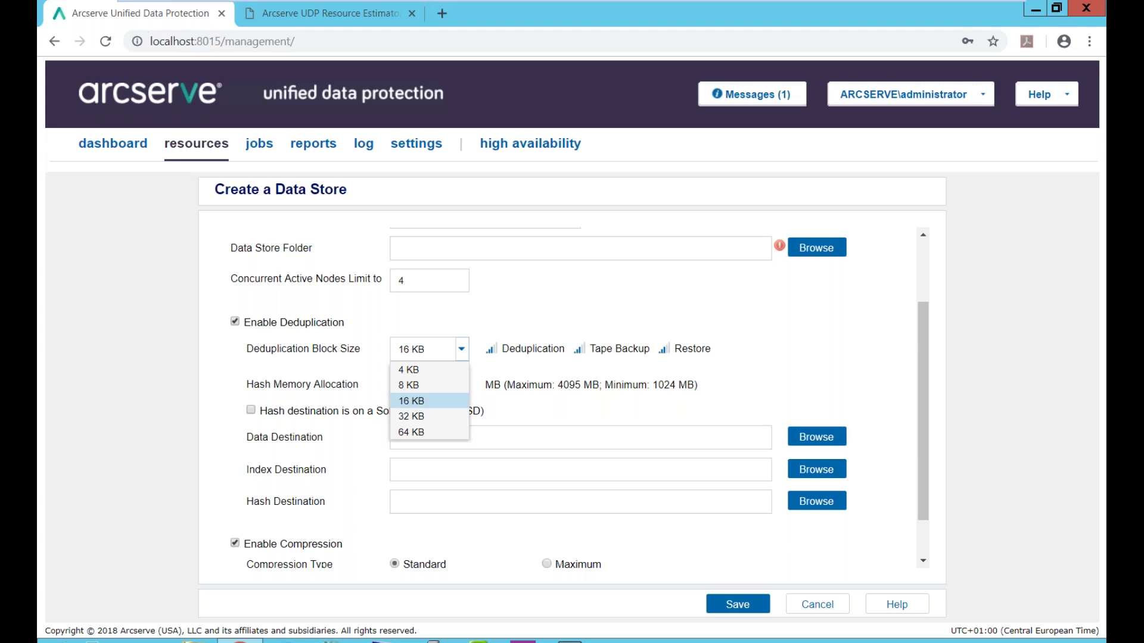
left_click(415, 371)
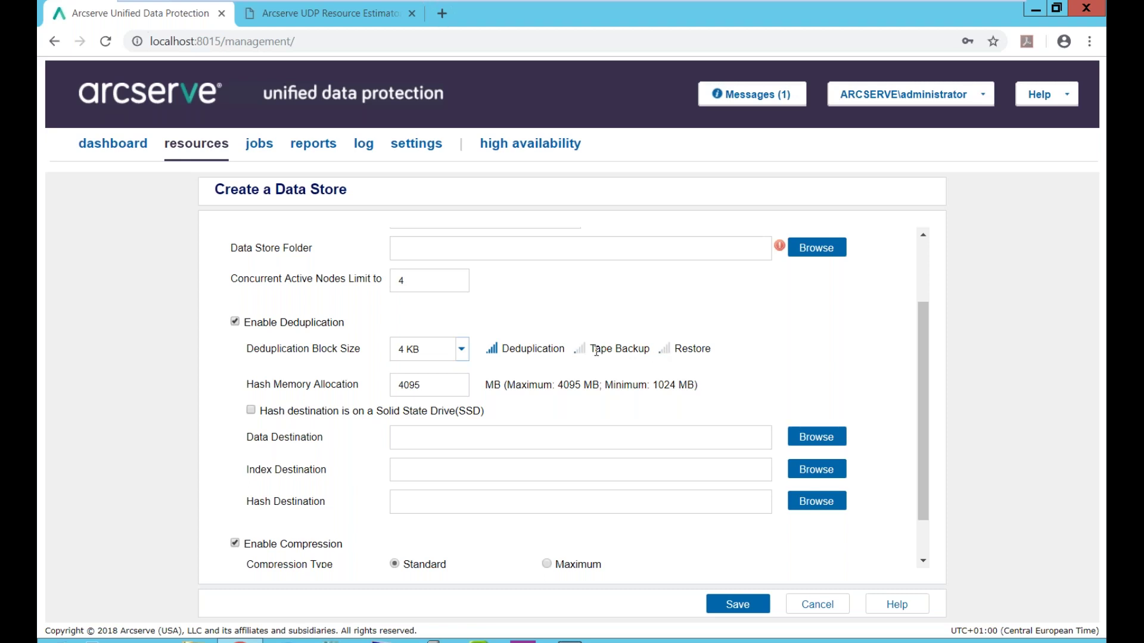
left_click(461, 349)
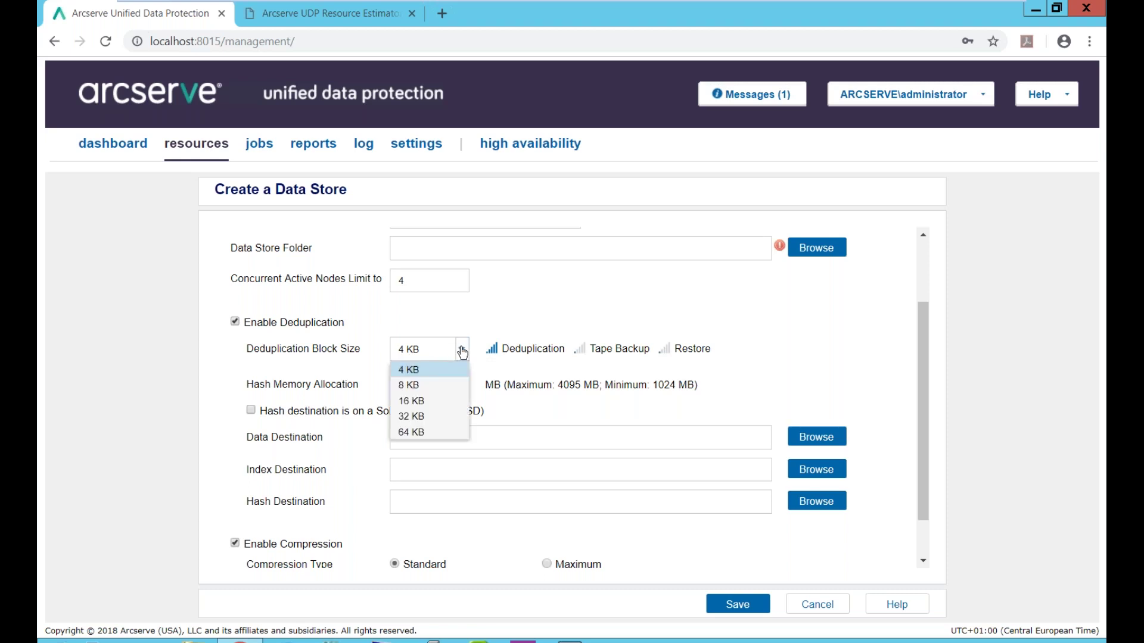
left_click(416, 433)
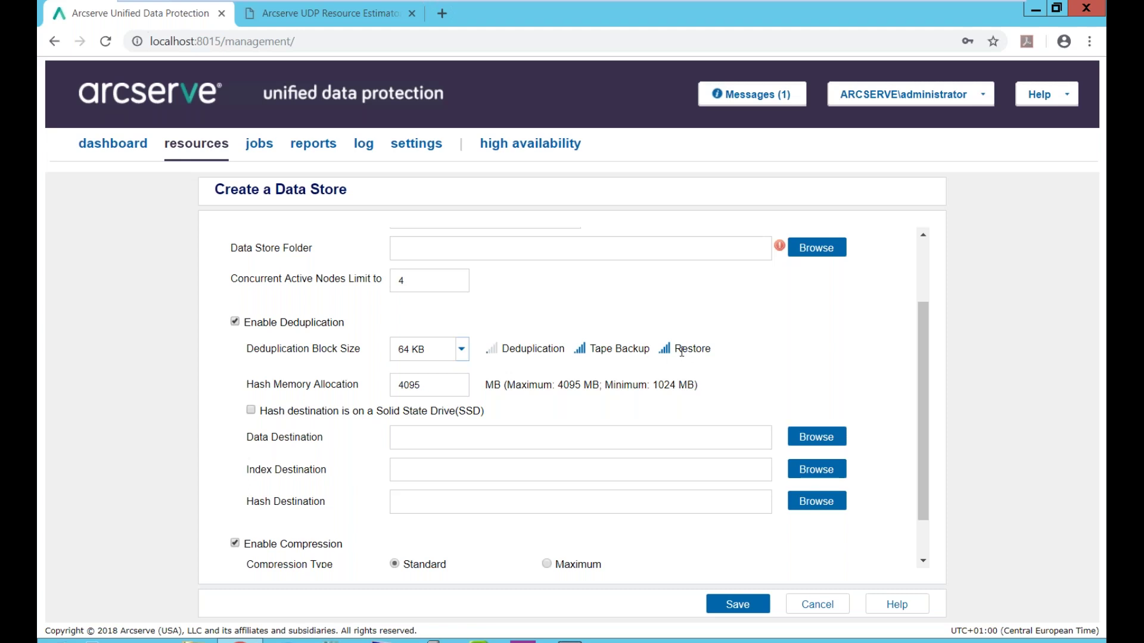
left_click(462, 350)
left_click(439, 409)
- Examine the memory and storage requirements estimate for deduplication, adjusting the estimated size of data, and close the estimate
left_click_drag(922, 339, 922, 278)
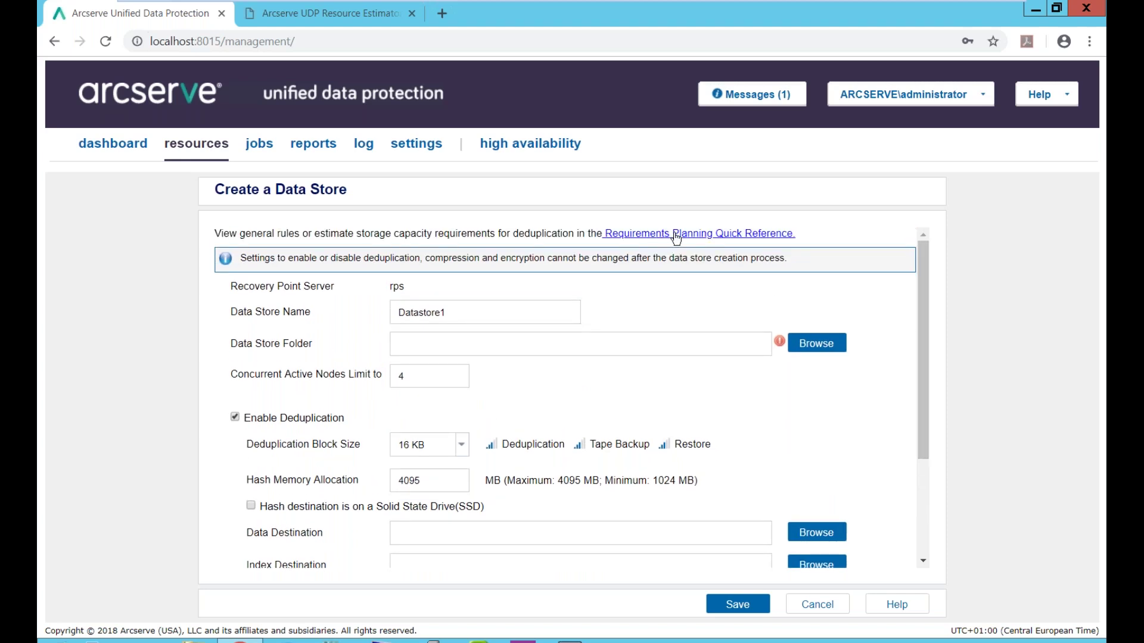
left_click(703, 236)
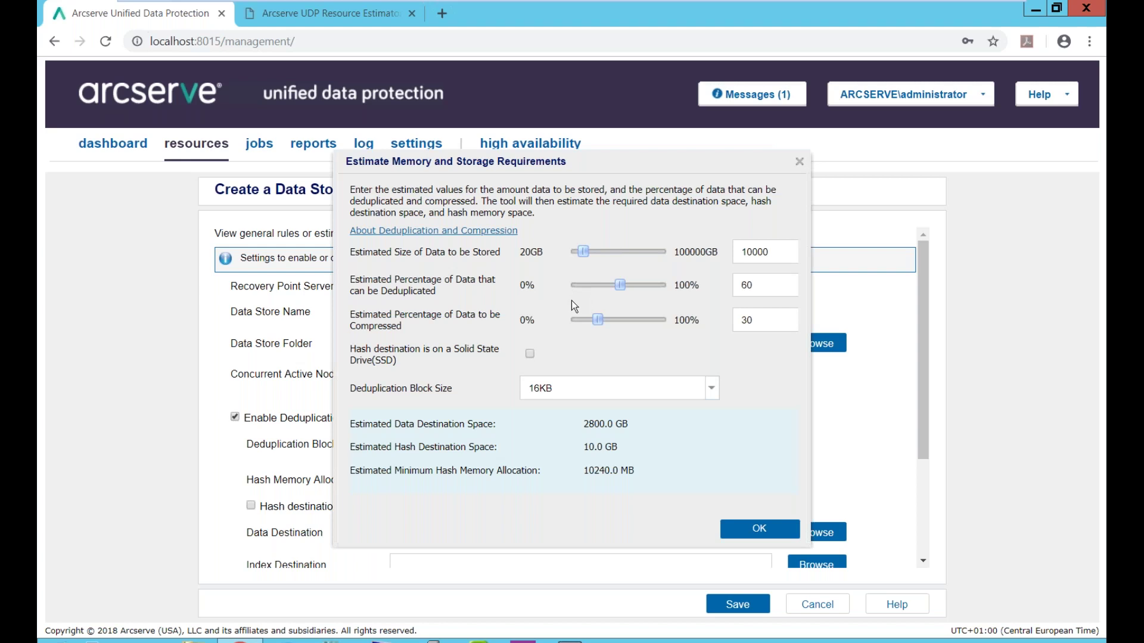
left_click_drag(583, 252, 589, 250)
left_click(800, 164)
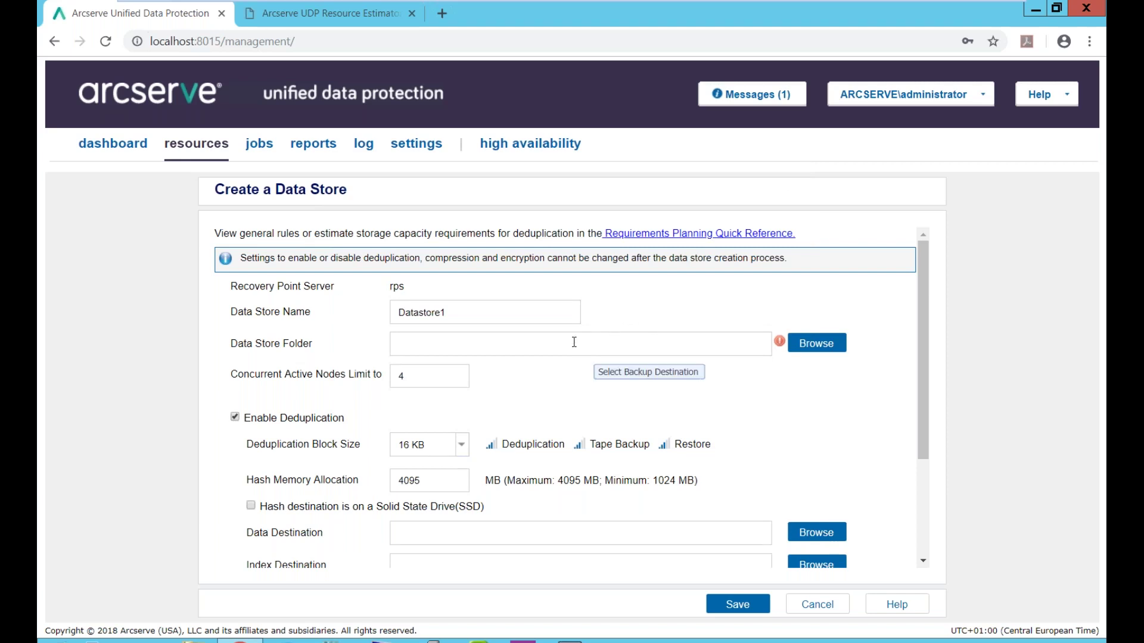
- Switch to the Arcserve UDP Resource Estimator and set the total source data protected to 10000 GB
left_click(321, 13)
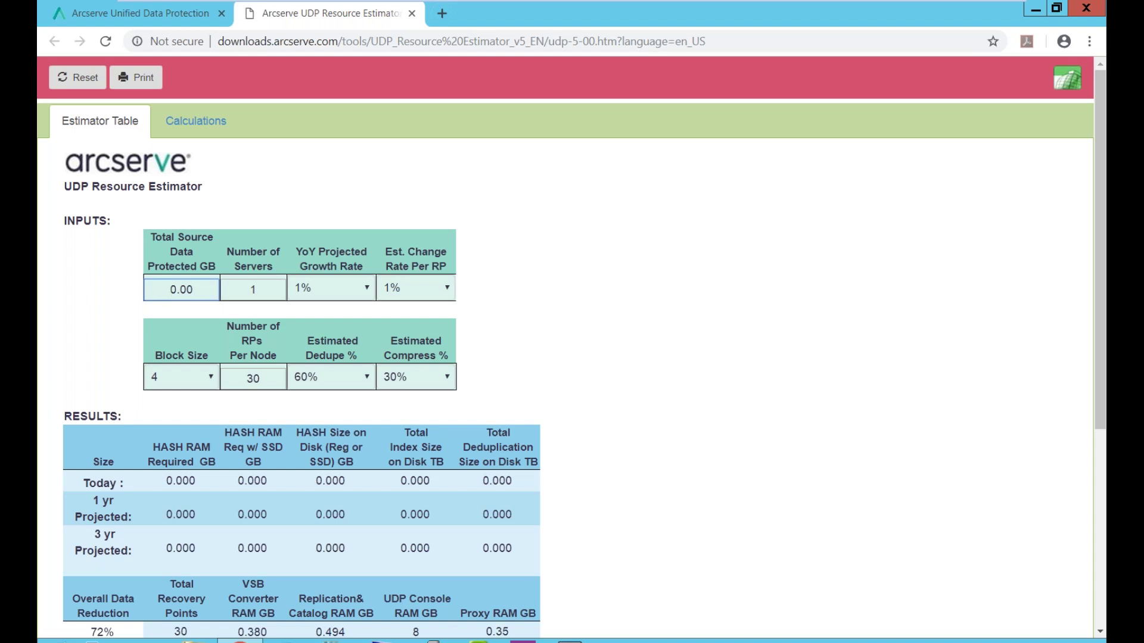
left_click_drag(175, 289, 132, 300)
type("10000")
key("Tab")
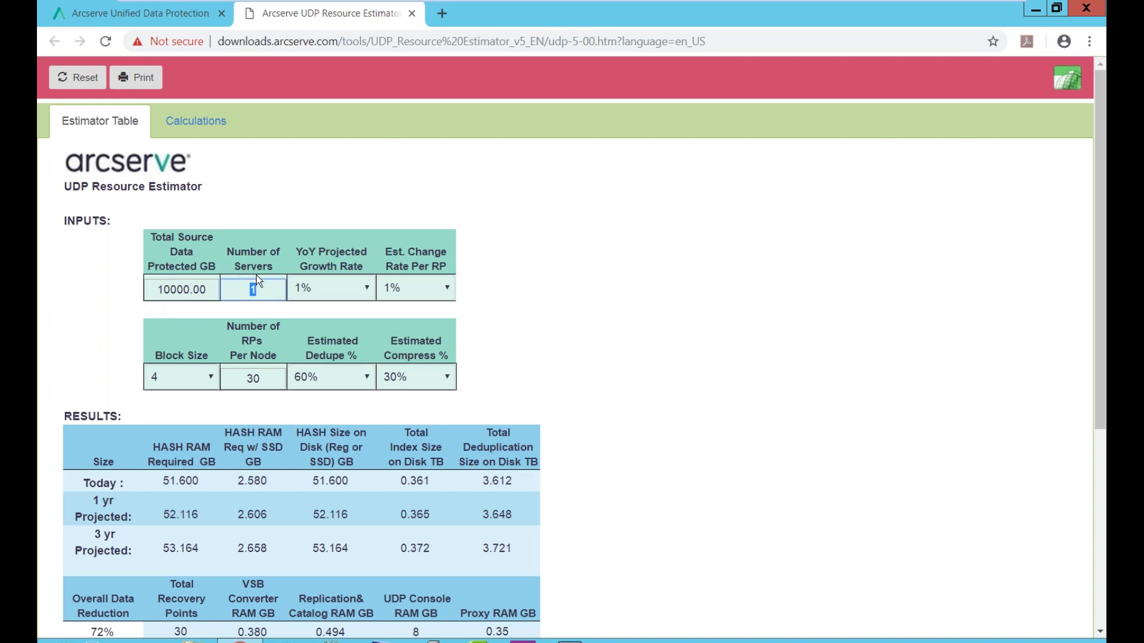
- Set the projected yearly growth rate to 10% and the estimated change rate per recovery point to 5%
left_click_drag(1095, 159, 1096, 264)
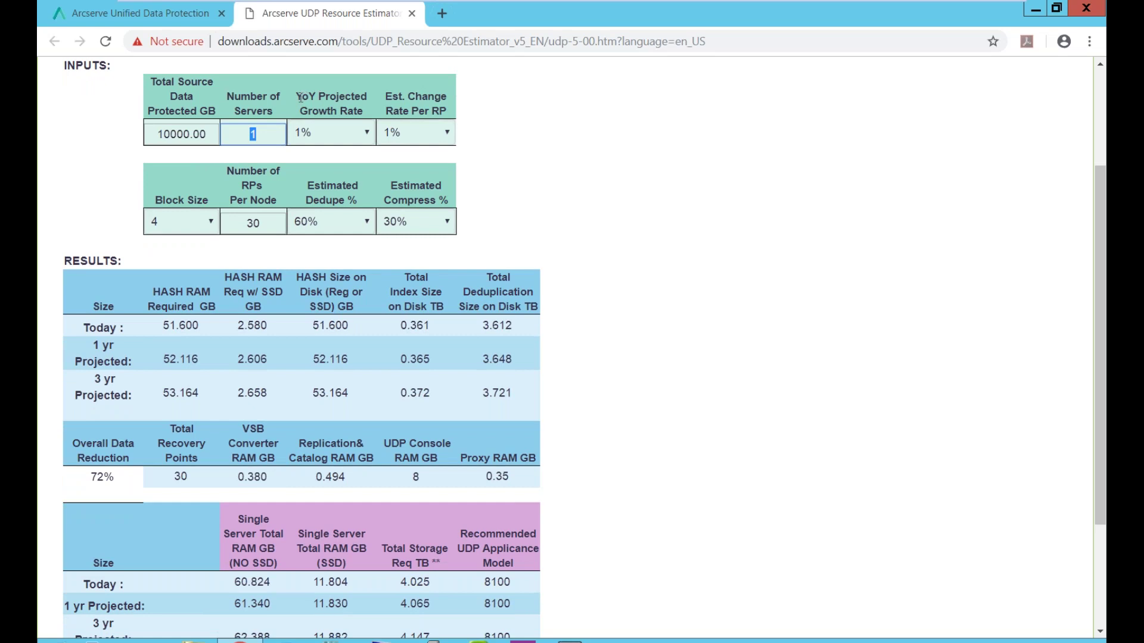
left_click(368, 135)
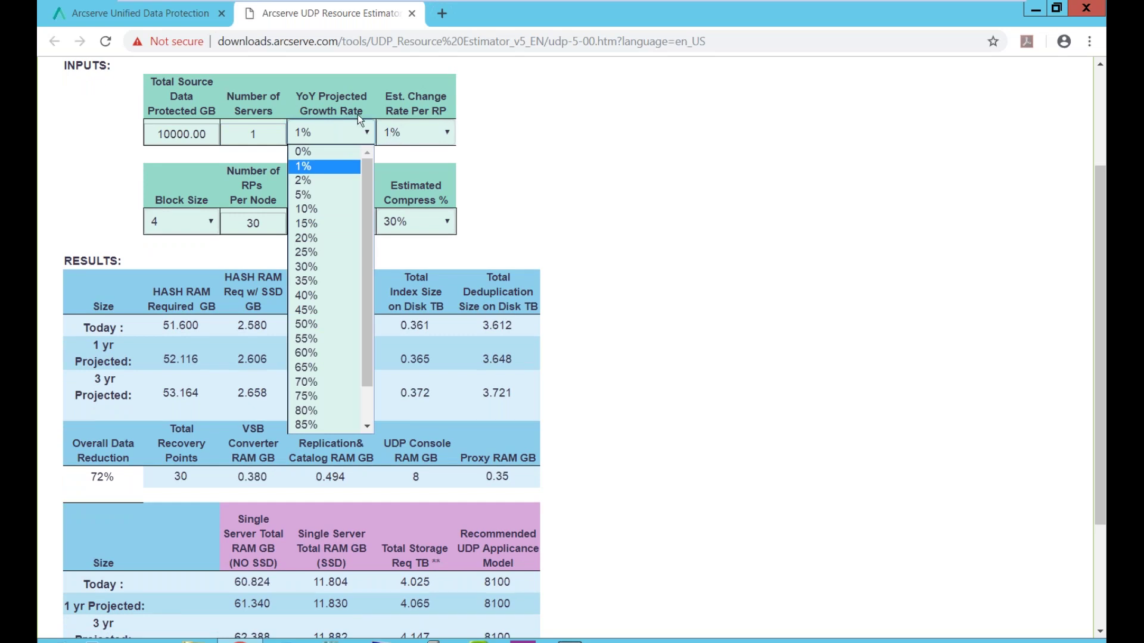
left_click(310, 209)
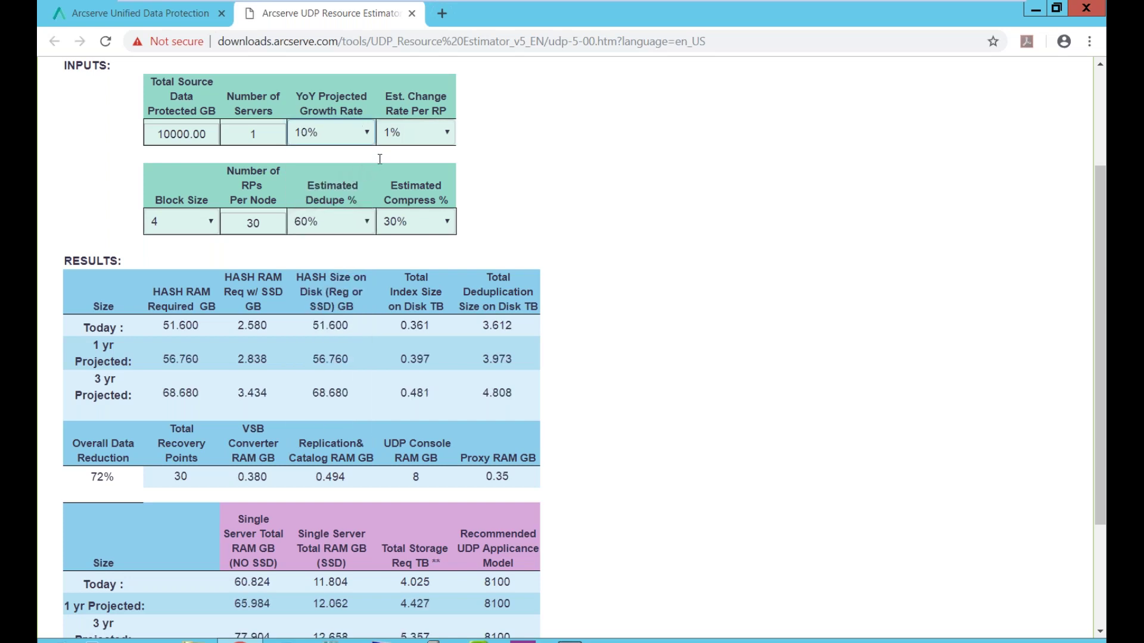
left_click(447, 134)
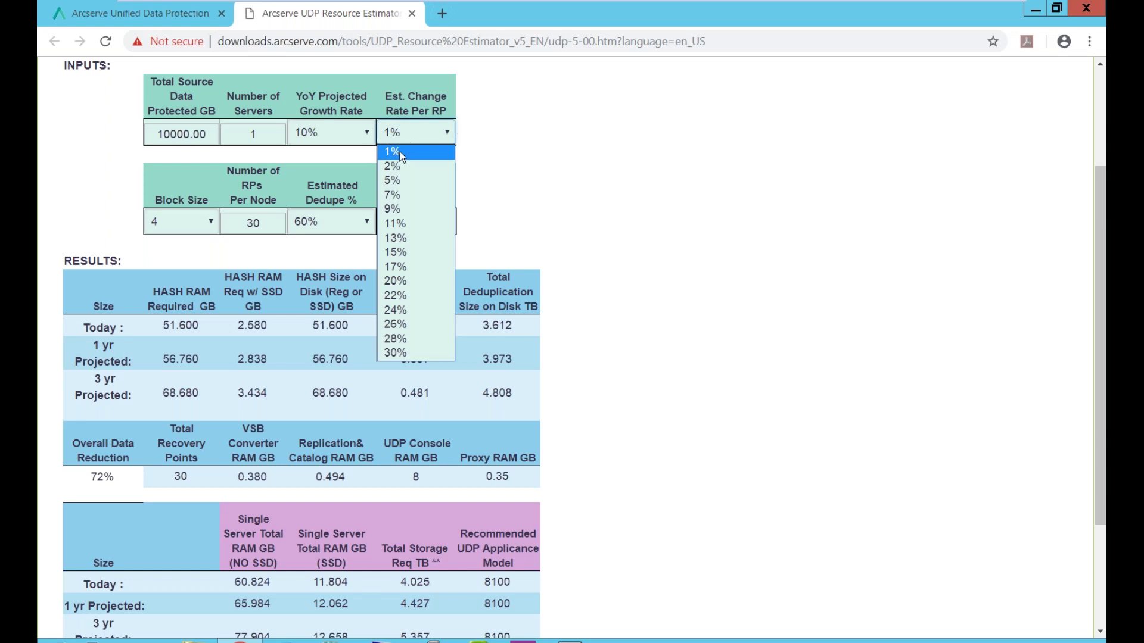
left_click(405, 181)
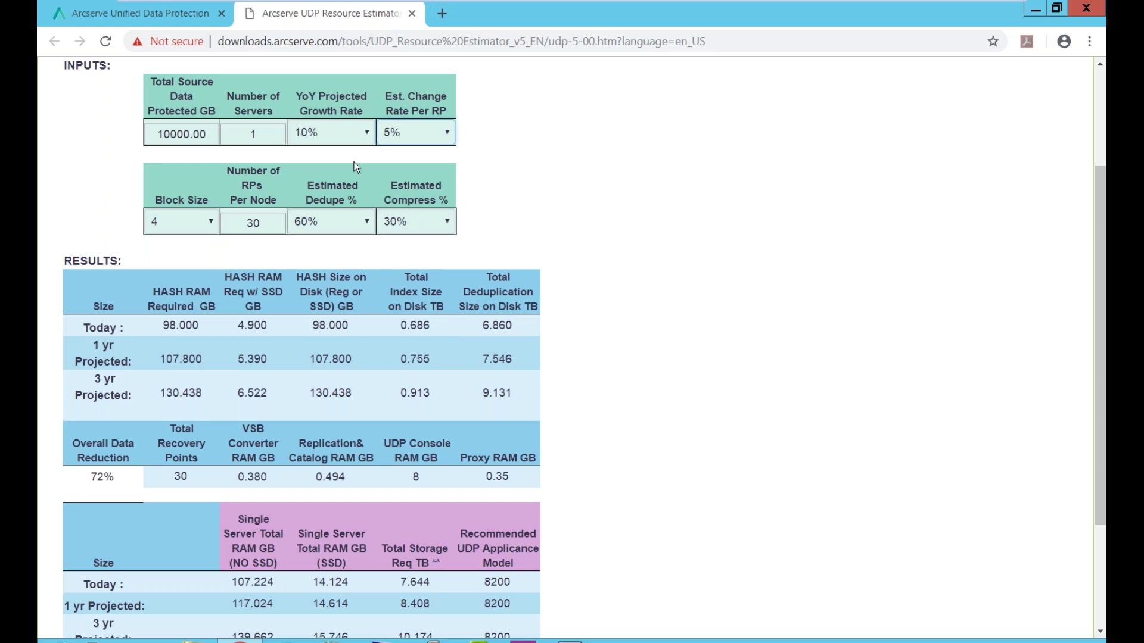
- Set the estimator's block size to 16 and the number of recovery points per node to 21, and review the results
left_click(199, 209)
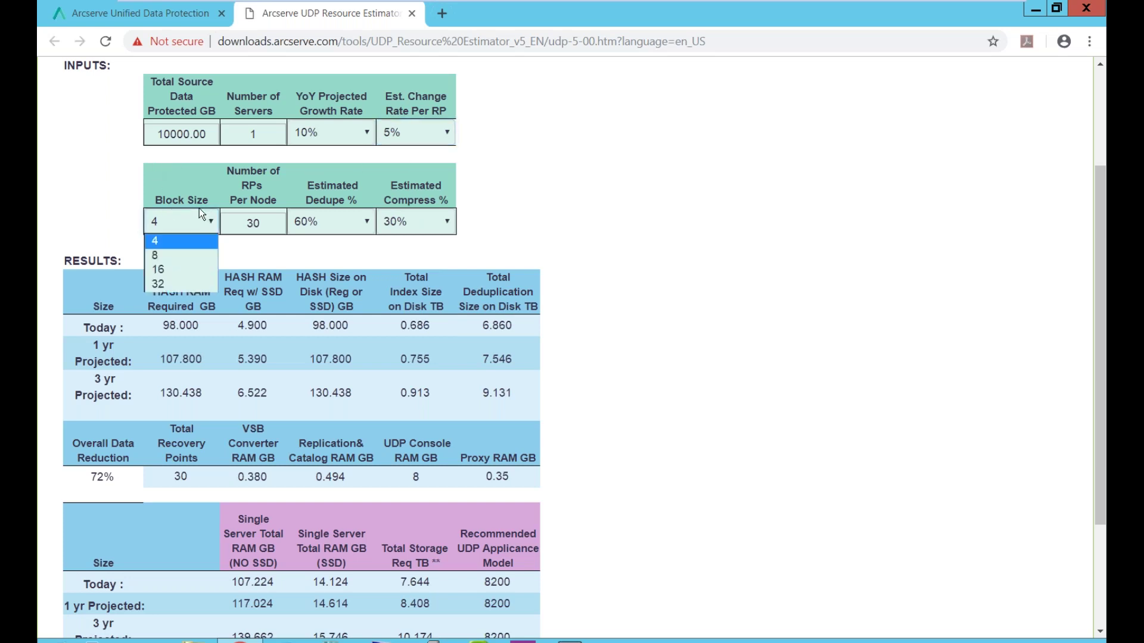
left_click(171, 269)
double_click(262, 225)
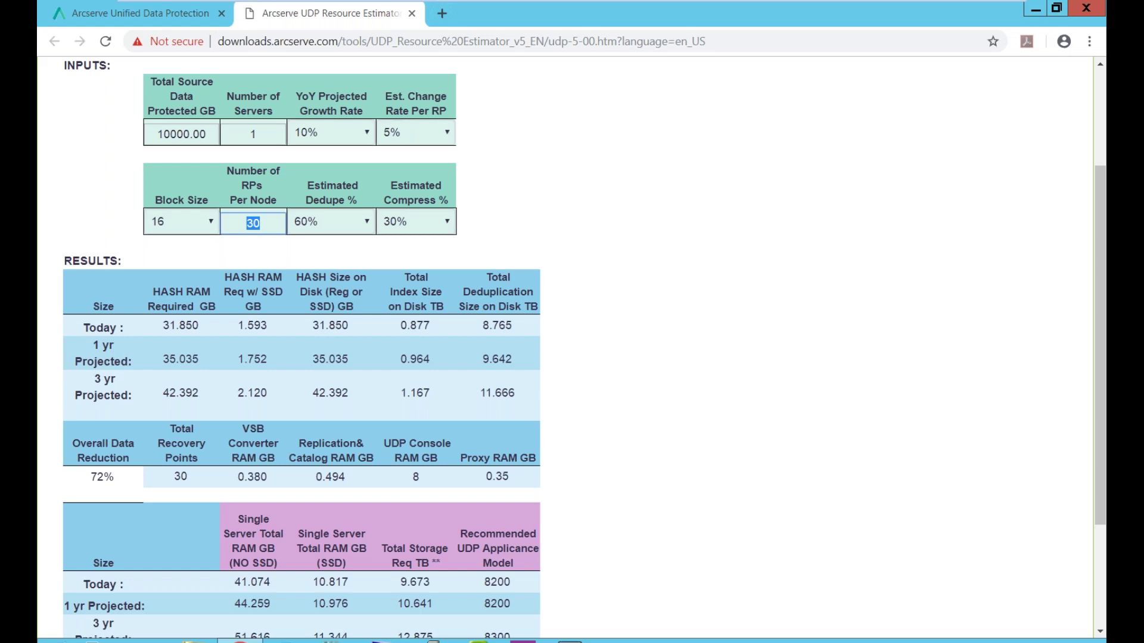
type("10")
key("BackSpace")
key("BackSpace")
type("15")
key("BackSpace")
type("21")
left_click(255, 251)
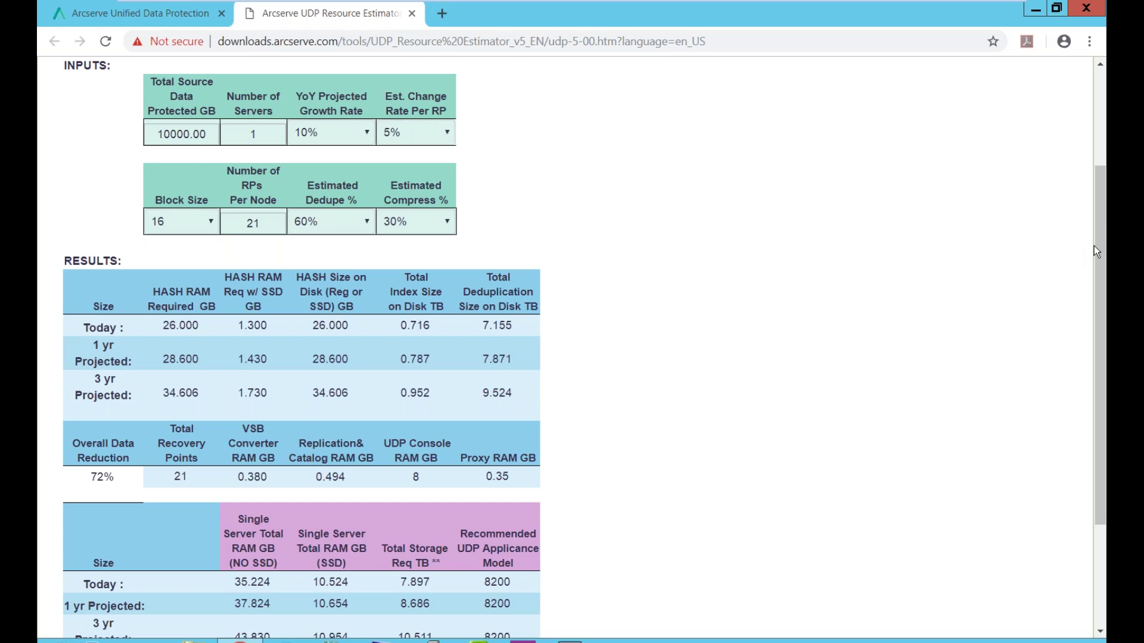
scroll(1098, 273, "down", 2)
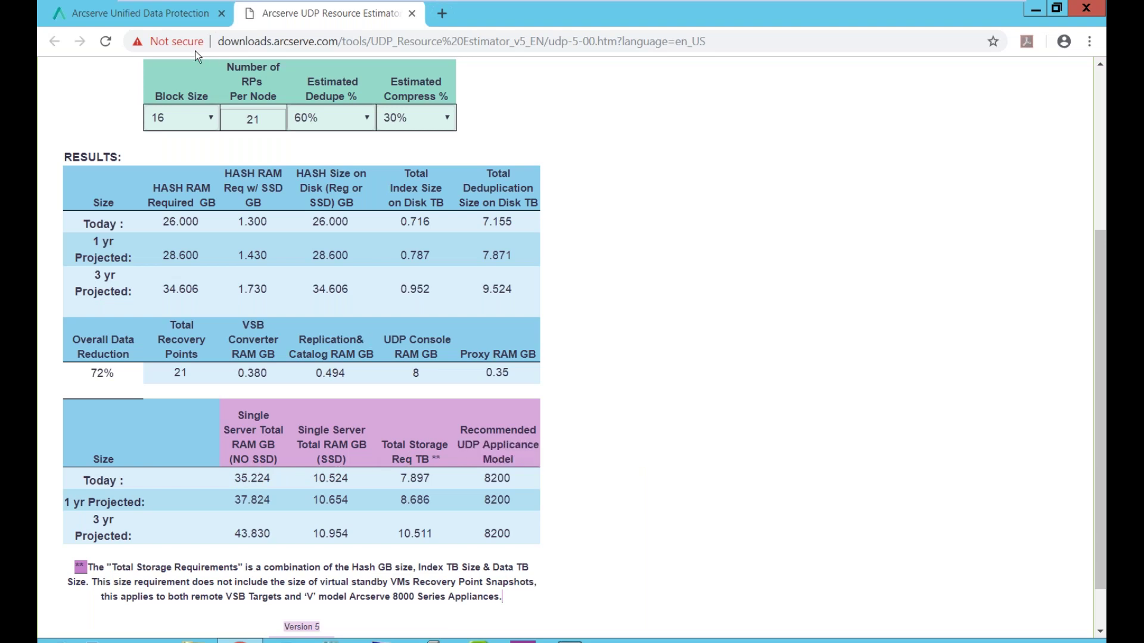
- Return to the data store form in Arcserve Unified Data Protection and mark the hash destination as being on a solid state drive
left_click(137, 13)
left_click_drag(927, 287, 909, 404)
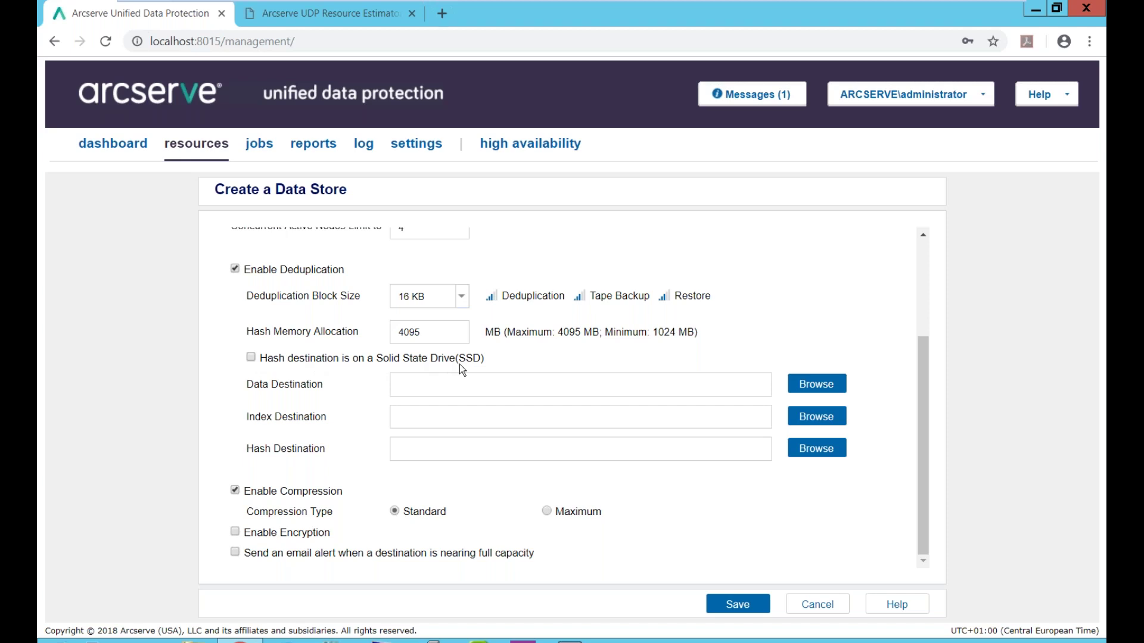
left_click(430, 458)
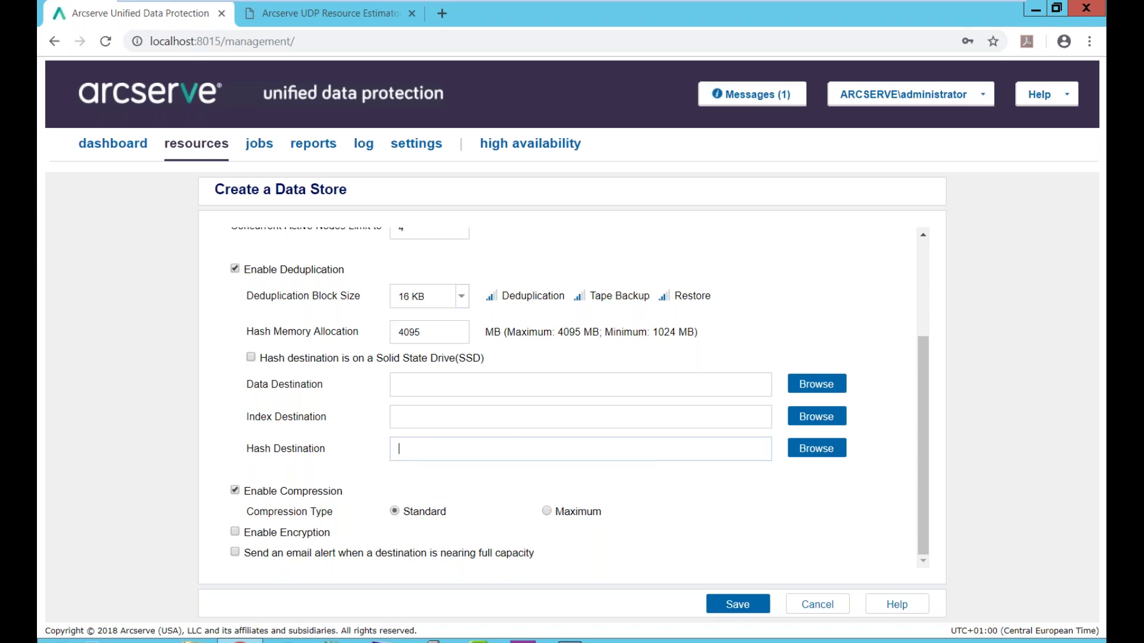
left_click(417, 450)
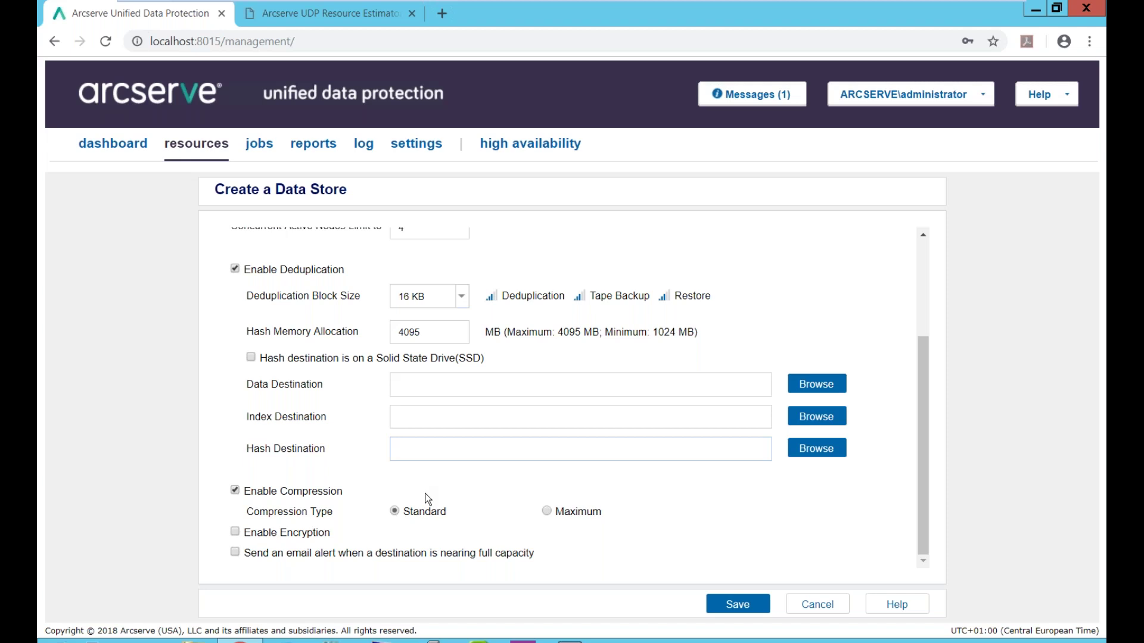
left_click(251, 357)
left_click(424, 448)
- Enable encryption for the data store and the email alert for a destination nearing full capacity
left_click(235, 533)
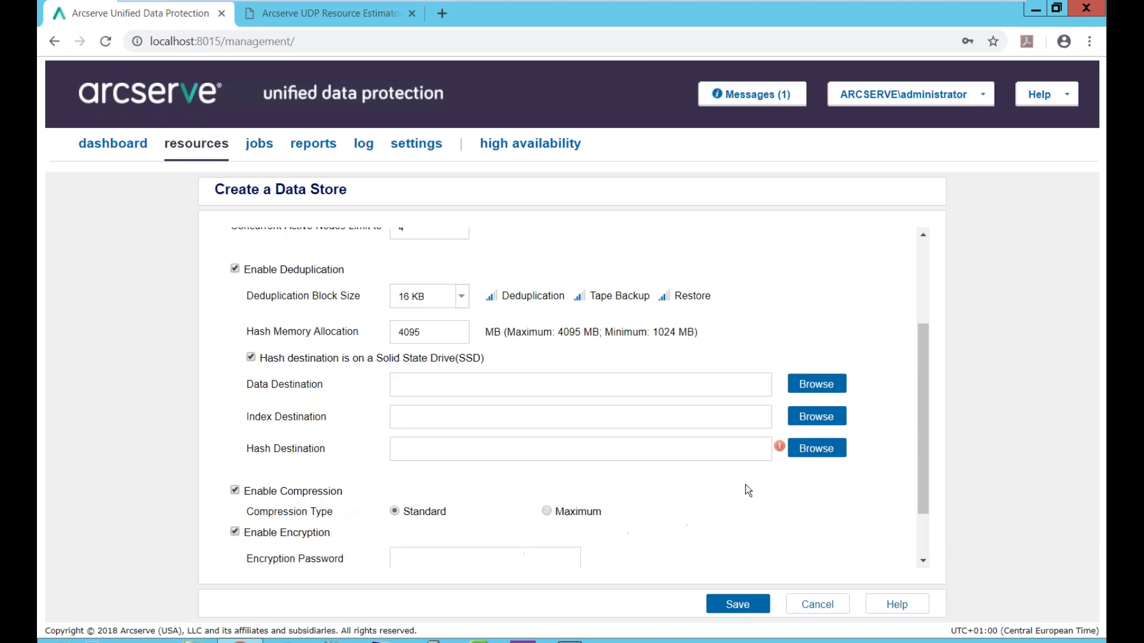
scroll(927, 427, "down", 2)
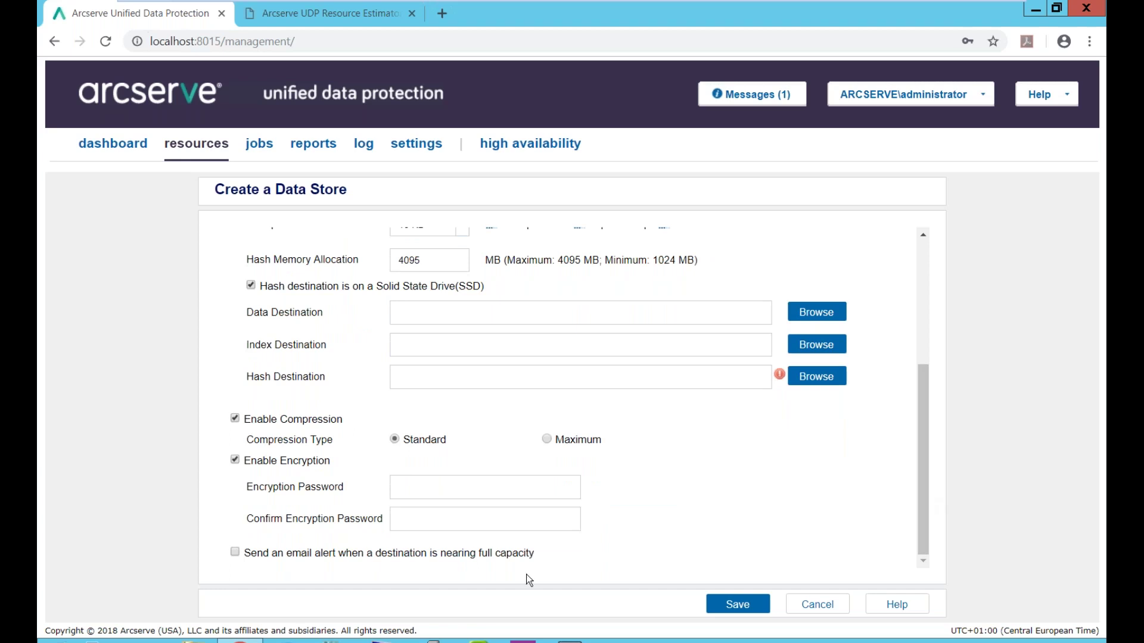
left_click(266, 555)
scroll(329, 554, "down", 1)
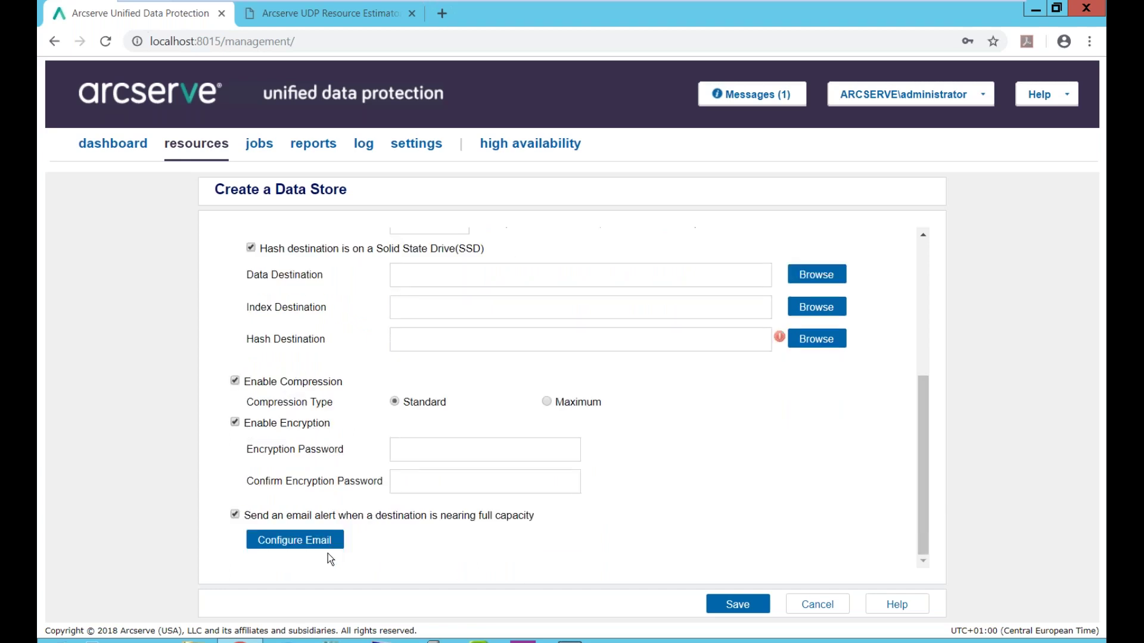
- View the alert's email settings, dismiss them without changes, and cancel the data store creation
left_click(343, 545)
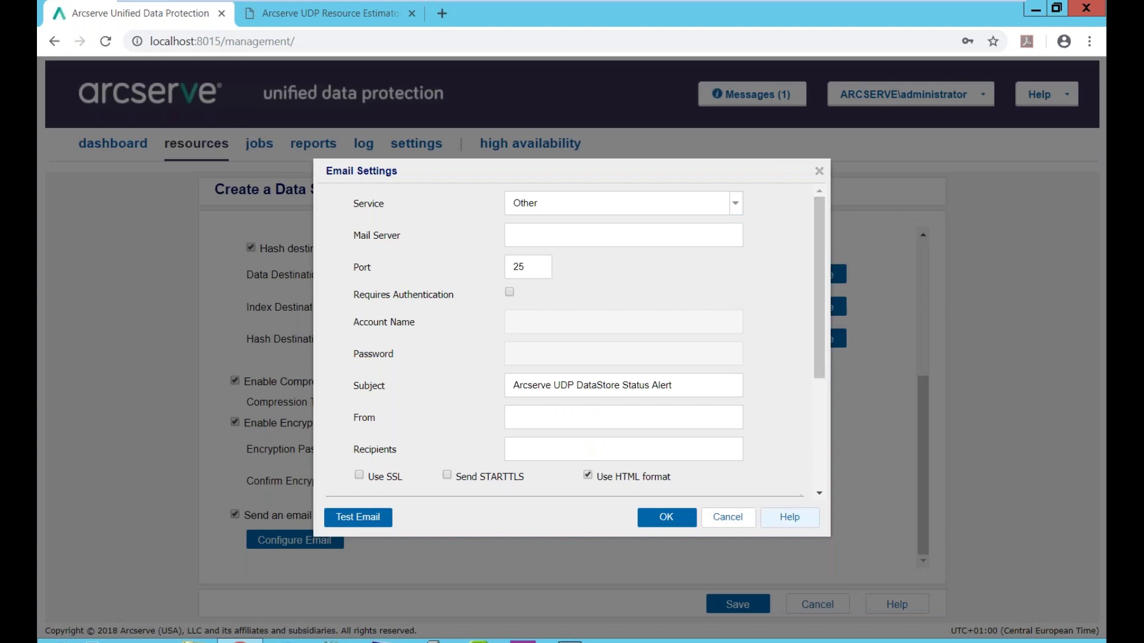
left_click(733, 519)
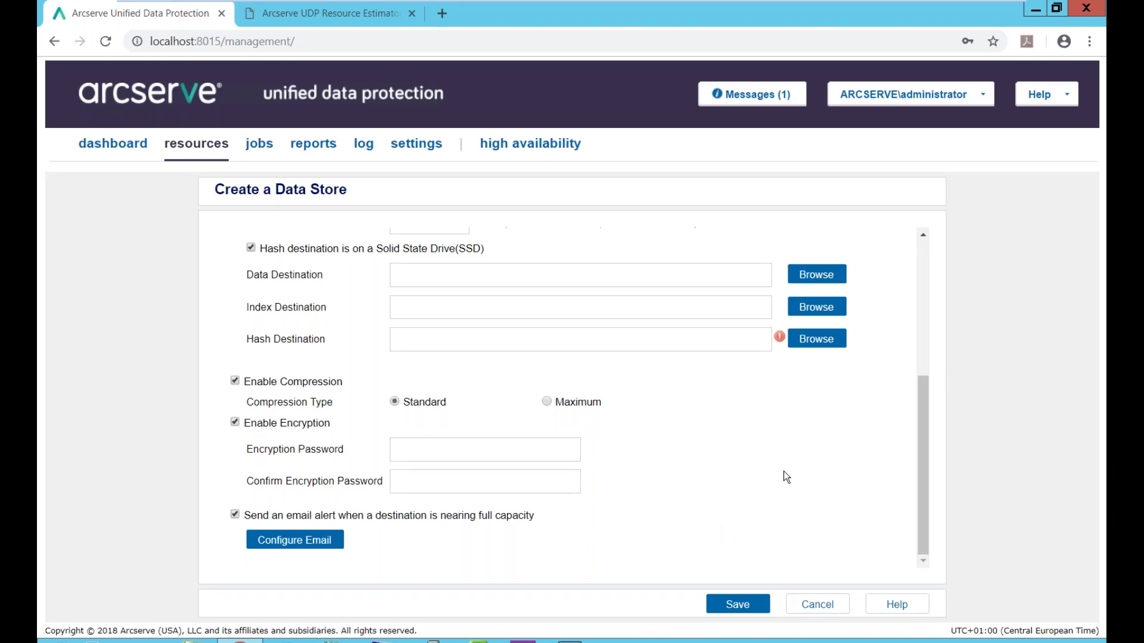
left_click(828, 606)
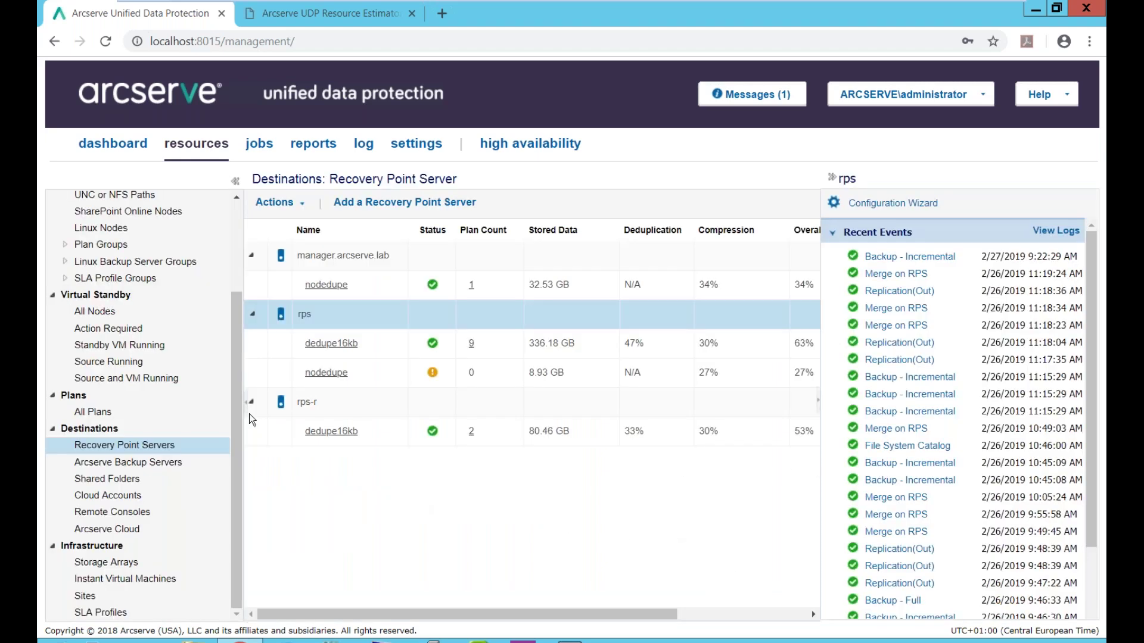
- Run an on-demand incremental backup of the exch node under the name Customized Incremental Backup
scroll(107, 238, "up", 4)
left_click(108, 216)
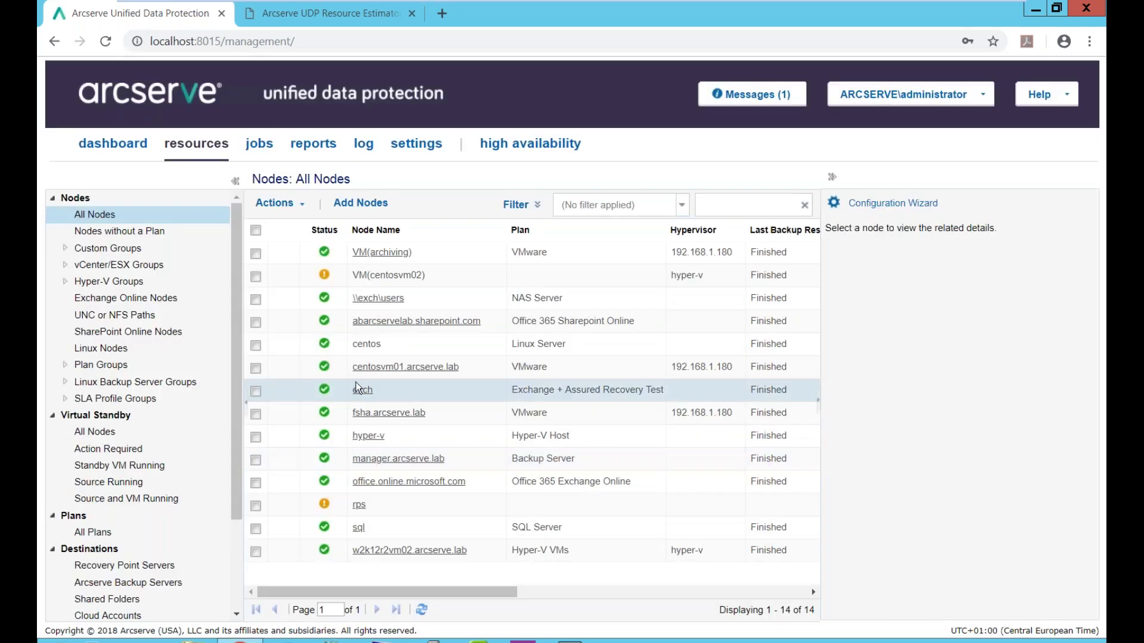
left_click(362, 395)
right_click(362, 395)
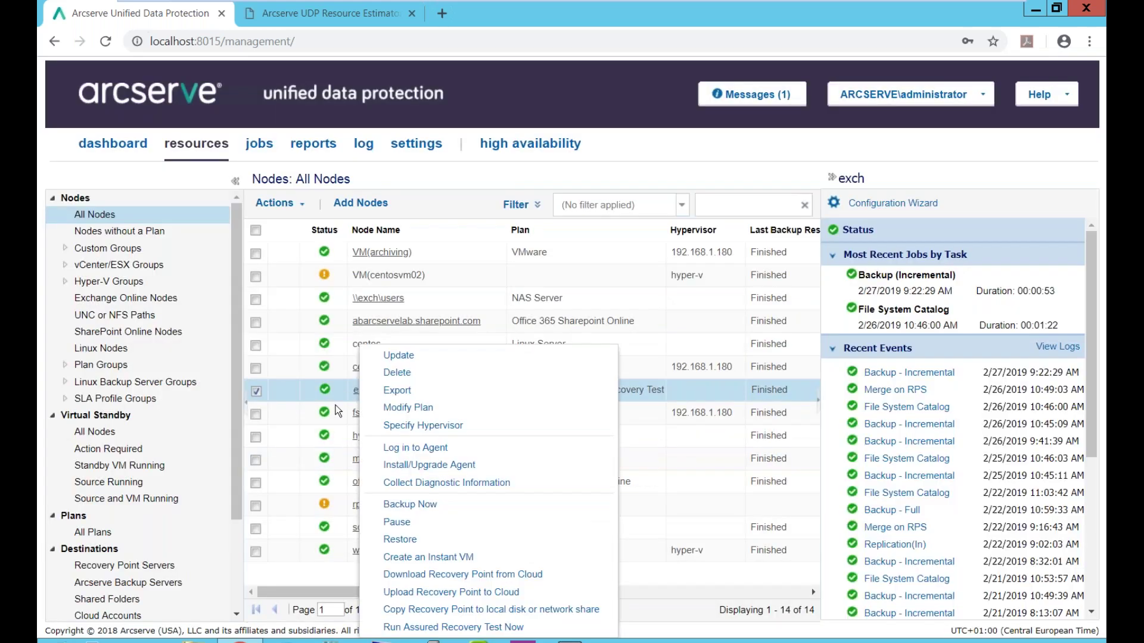
left_click(398, 505)
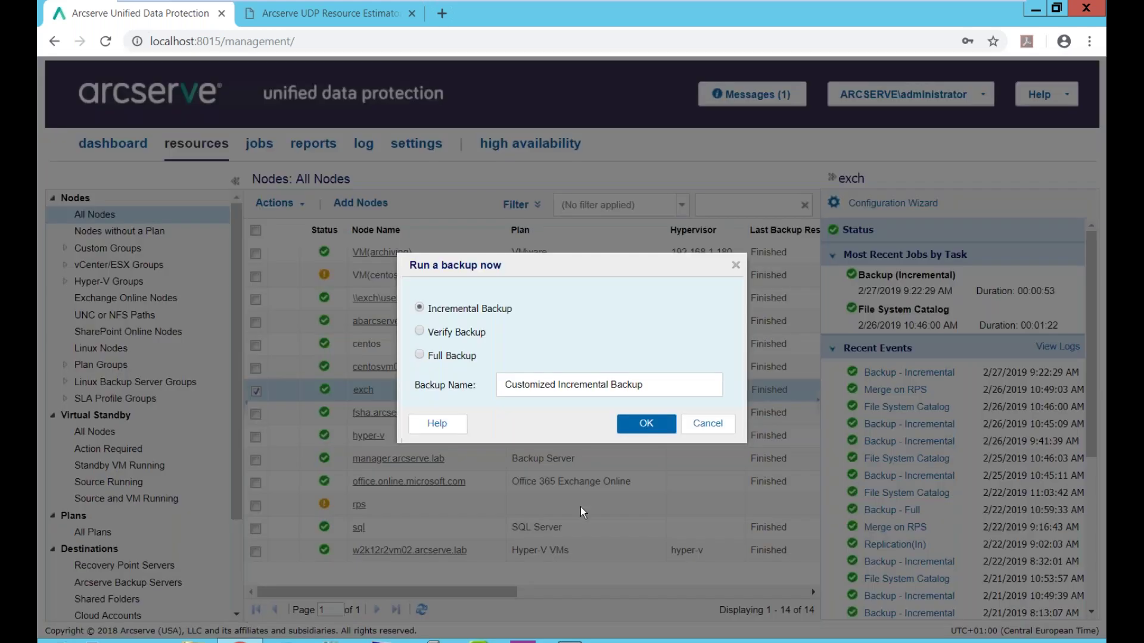
left_click(646, 425)
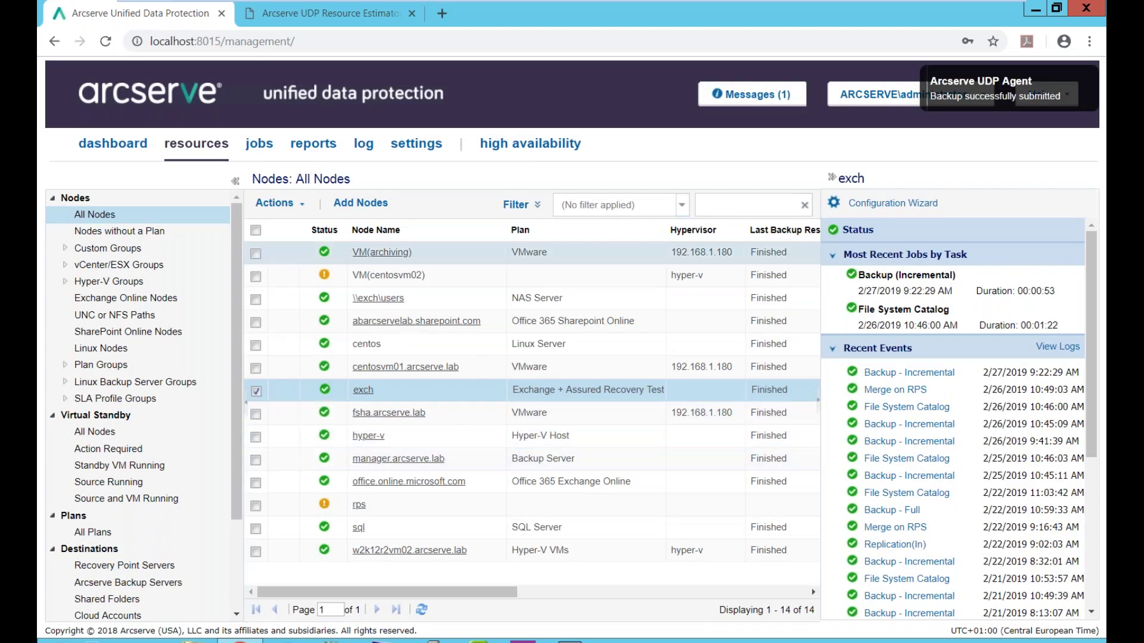
- Check the status details of the running exch backup job, including the explanation of its overall data reduction, and close them
left_click(259, 145)
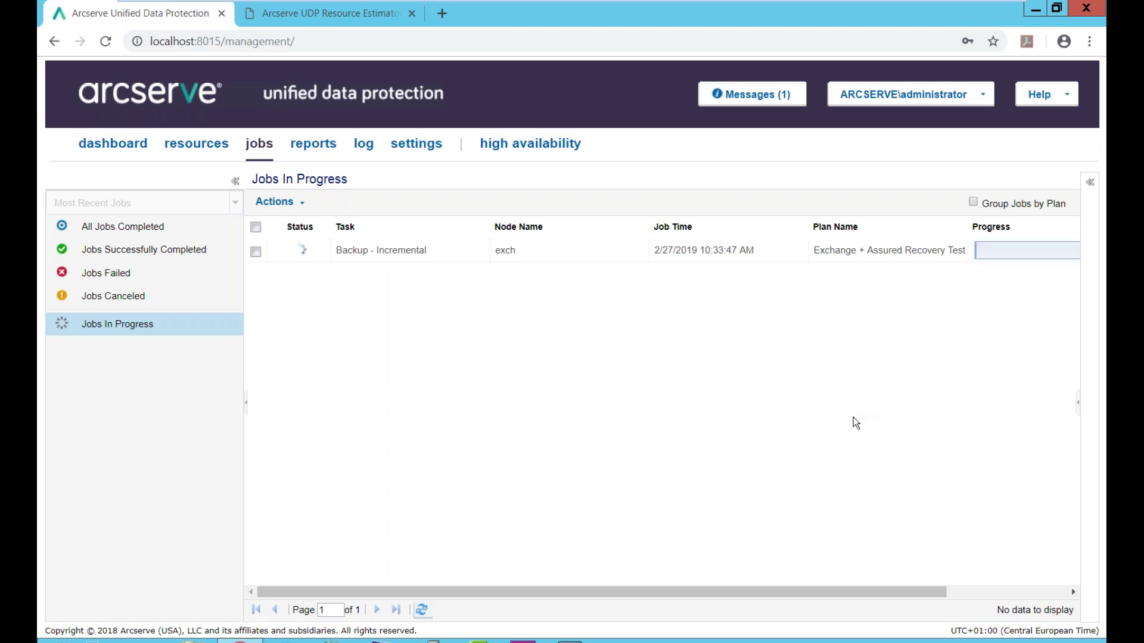
left_click_drag(913, 592, 1034, 592)
left_click(1035, 250)
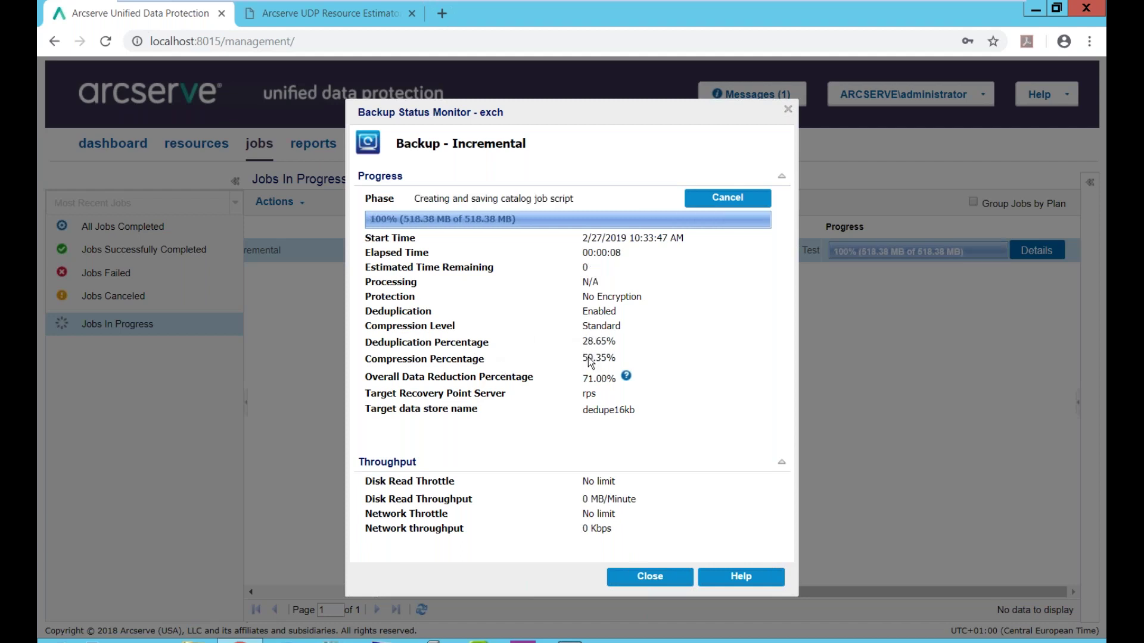
mouse_move(609, 386)
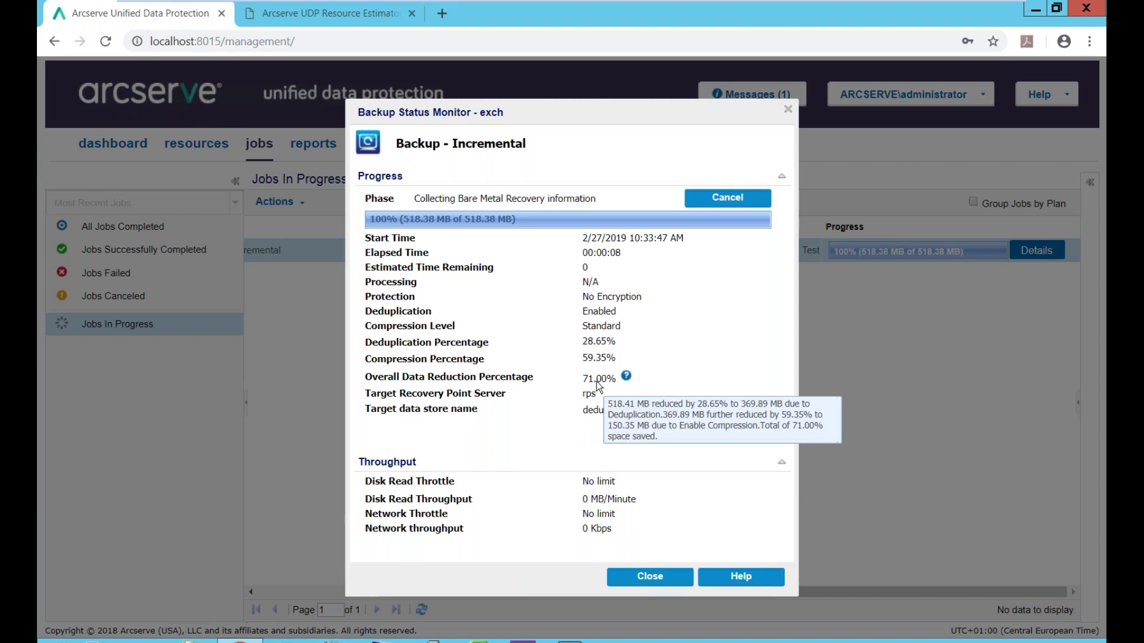
key("Escape")
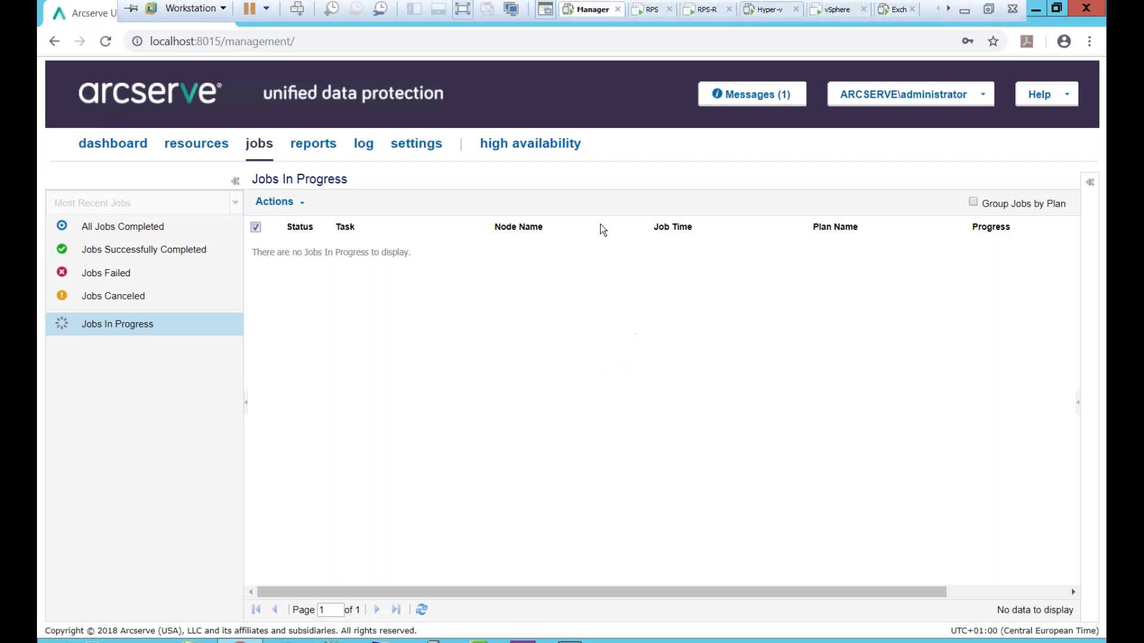
- Open the VMware plan and review the destination settings of its host-based agentless backup task and its replication task
left_click(214, 150)
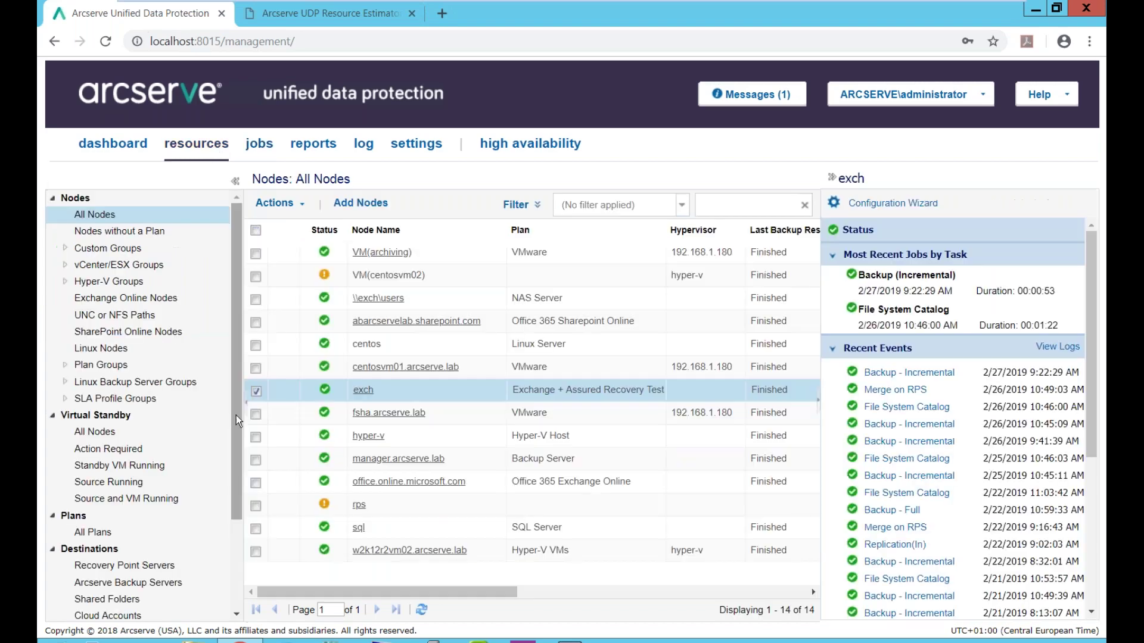
left_click(89, 538)
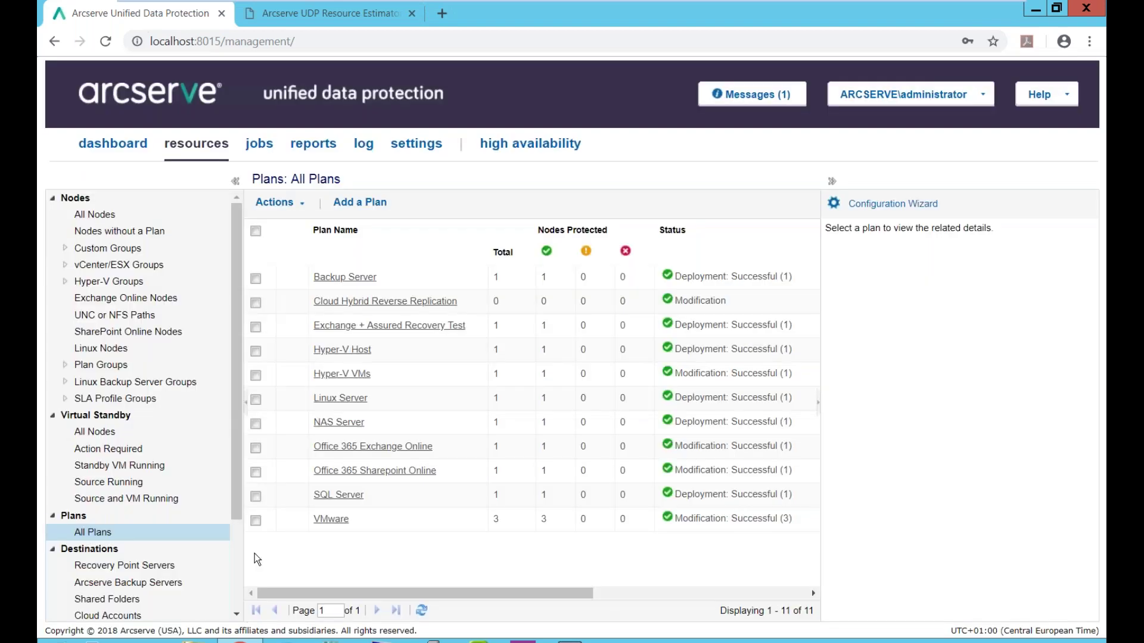
left_click(331, 520)
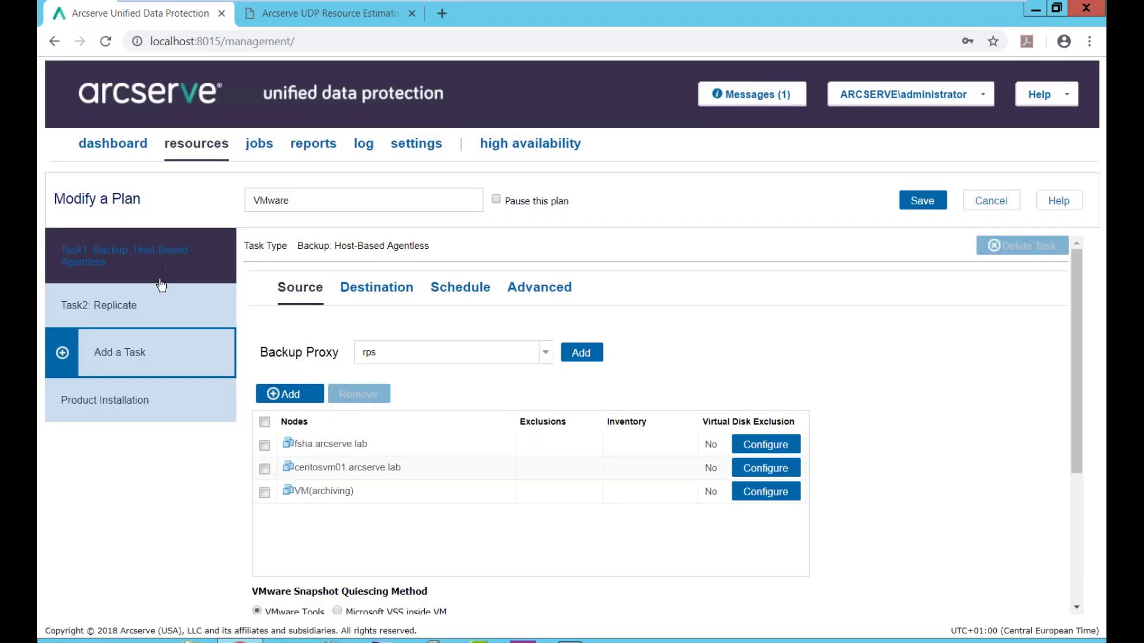
left_click(359, 294)
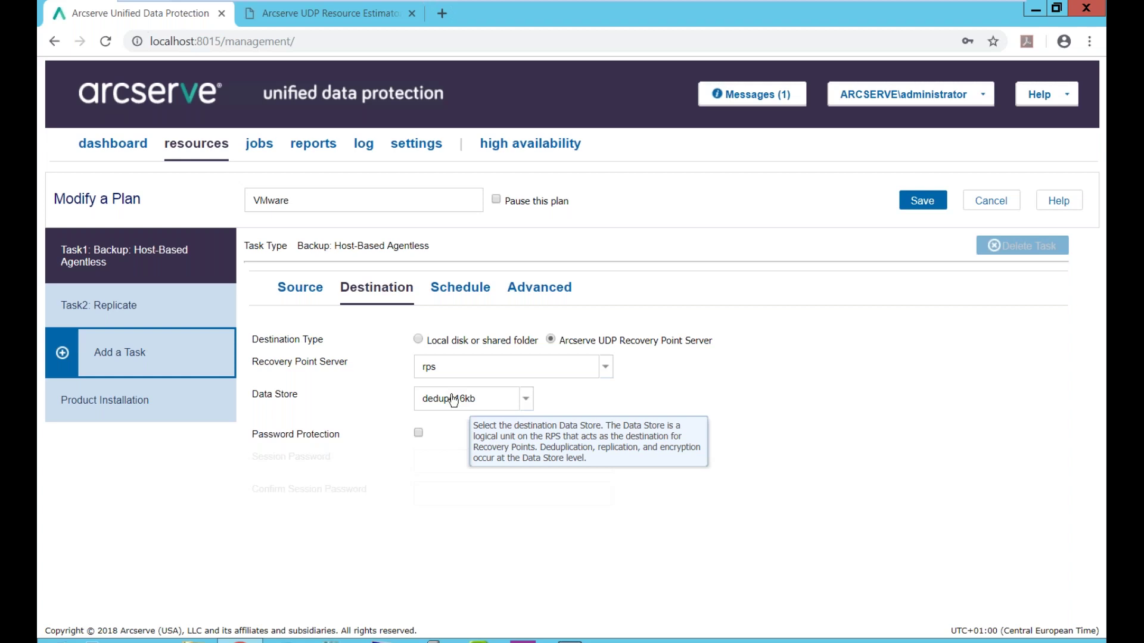
left_click(102, 307)
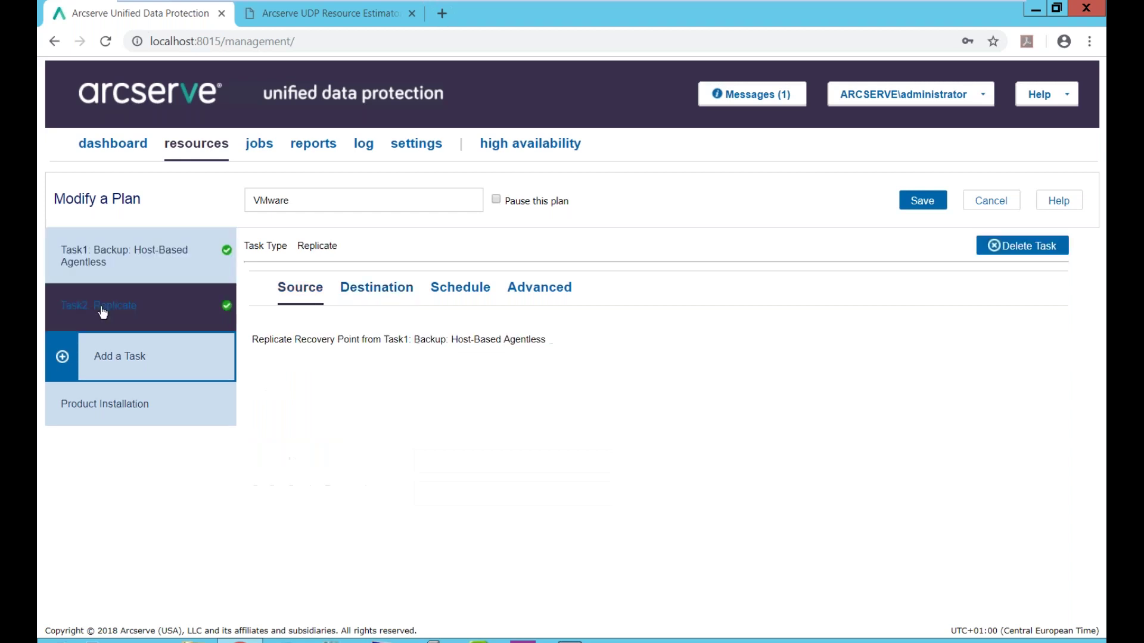
left_click(374, 291)
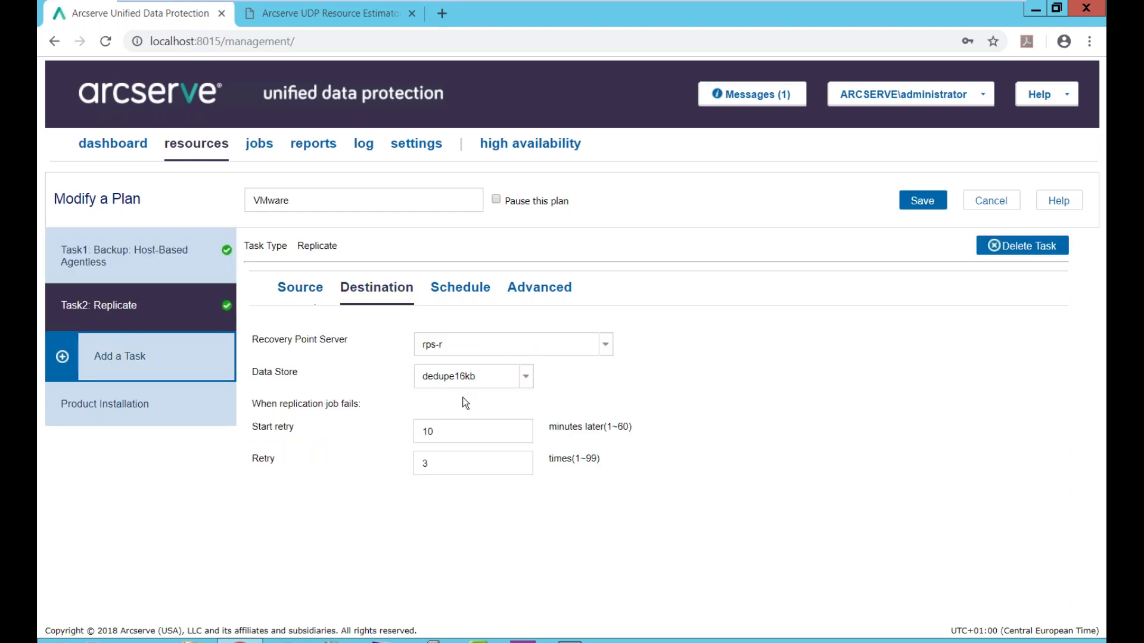
mouse_move(434, 384)
- Add a third task to the VMware plan, view the available task types, and cancel the plan modification
left_click(105, 372)
left_click(398, 248)
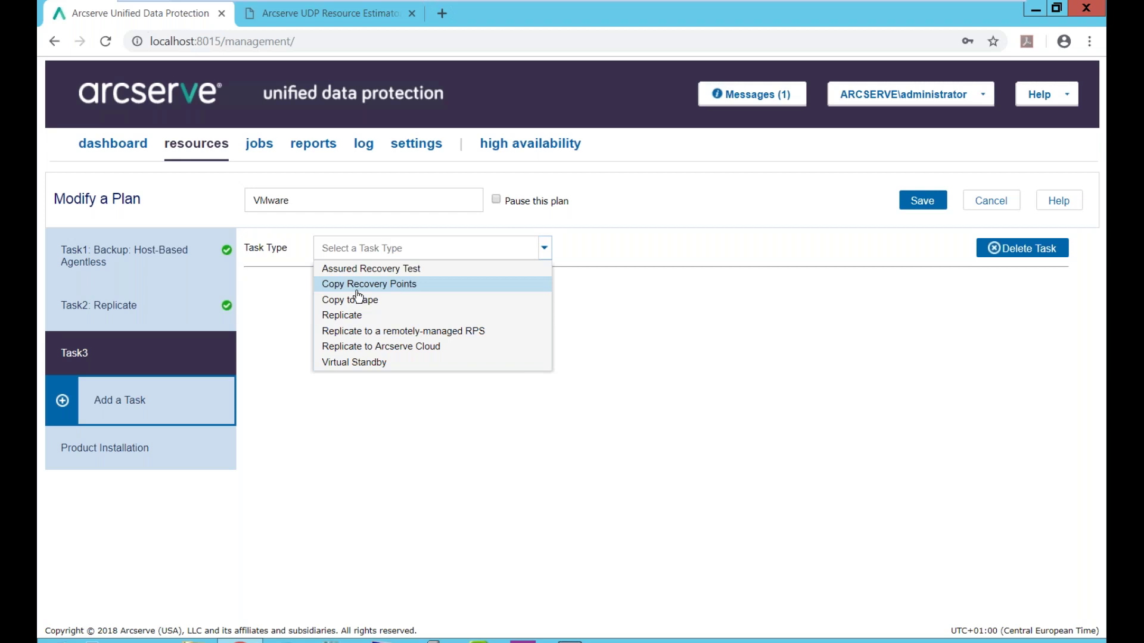
left_click(301, 302)
left_click(990, 200)
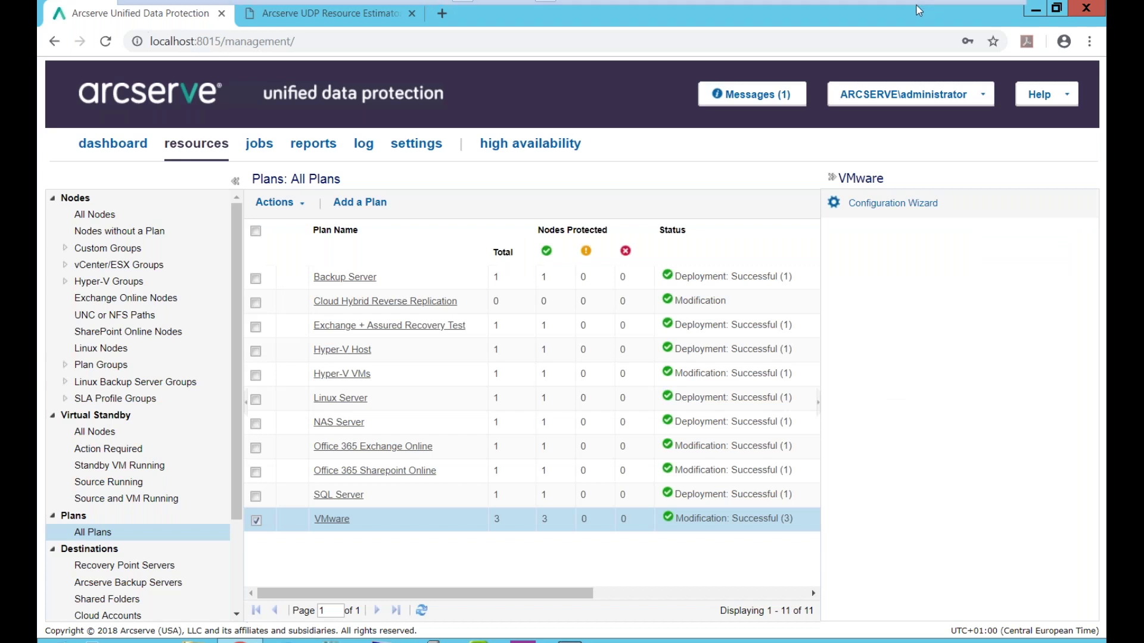
mouse_move(920, 2)
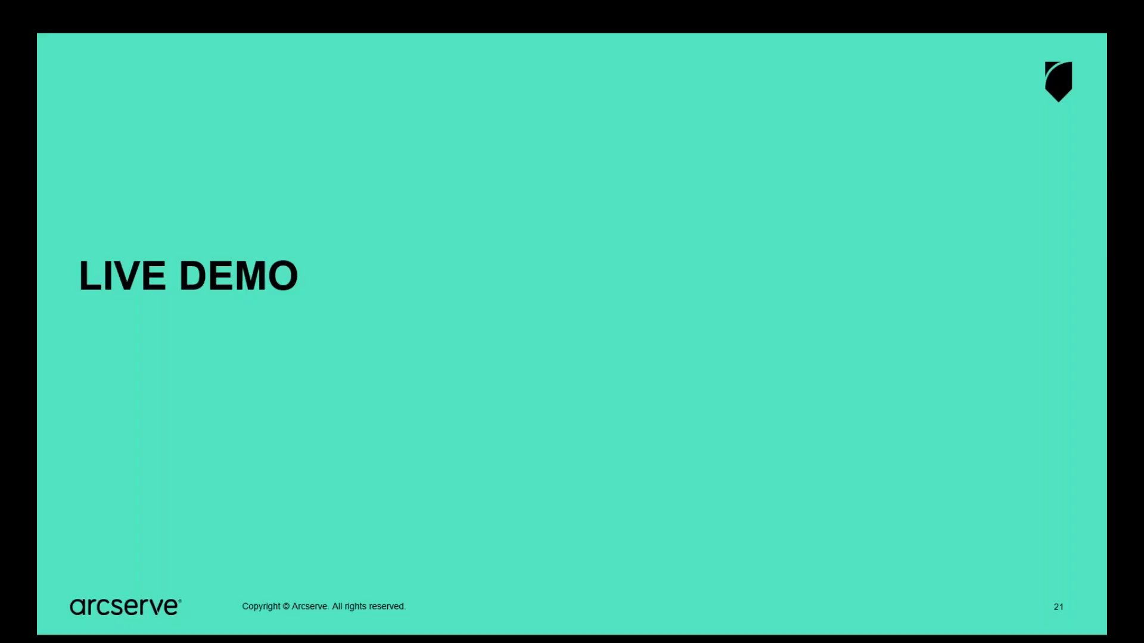
left_click(74, 623)
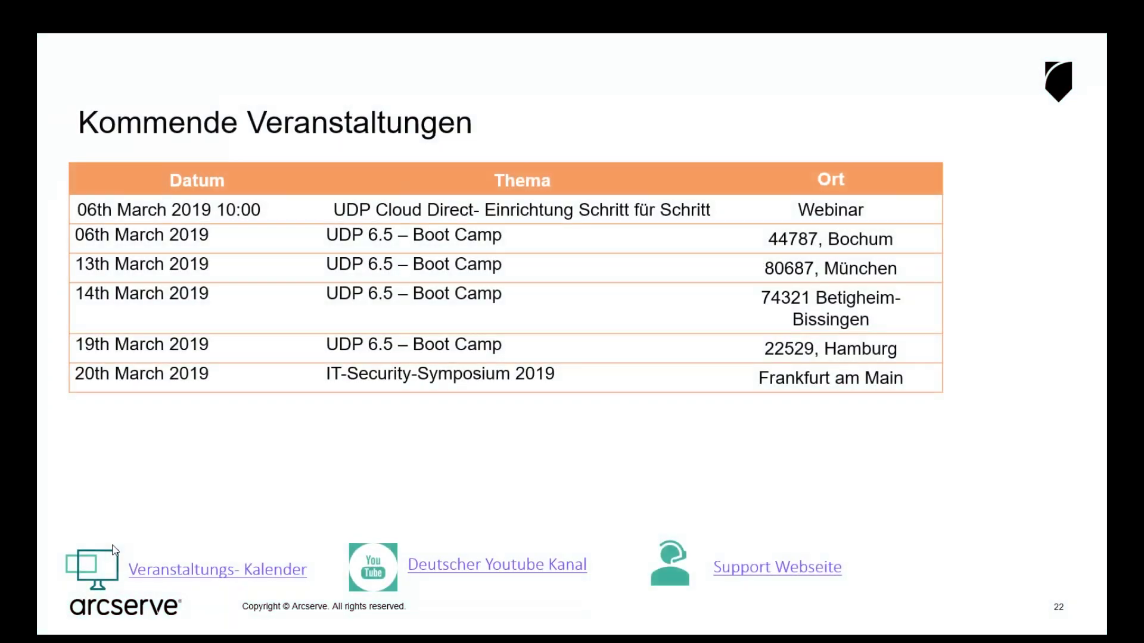